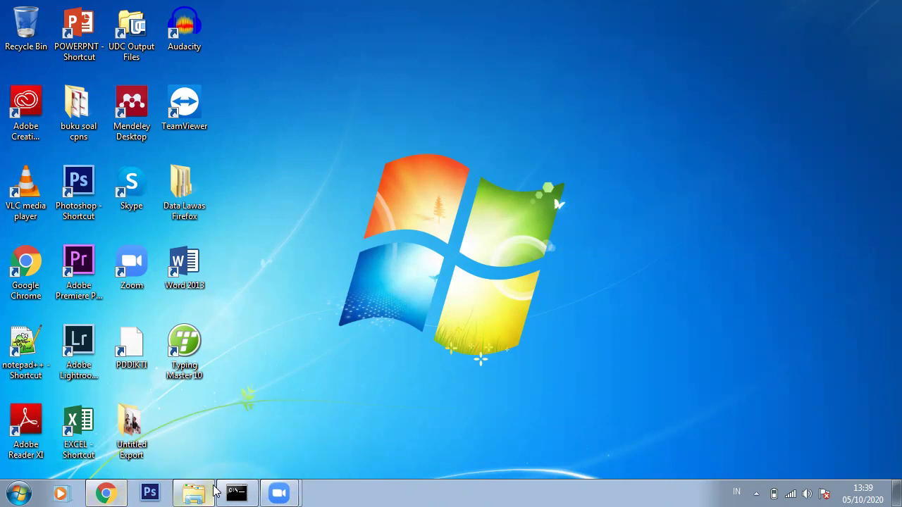
Open pert 3 from H:\02. AKSI\KURIKULUM OPK FIX 2017\Smt 1\Komputer Pengolahan Kata dan Komunikasi
click(193, 492)
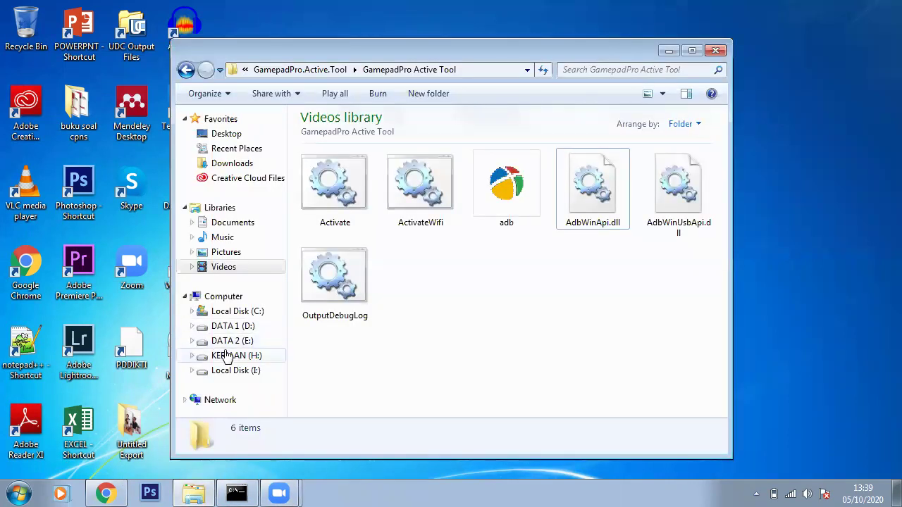
click(222, 355)
double_click(393, 153)
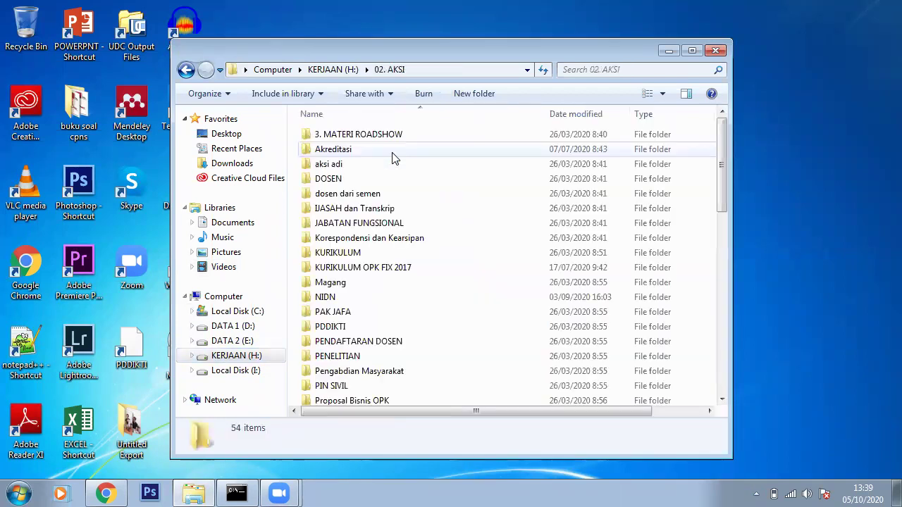
double_click(415, 269)
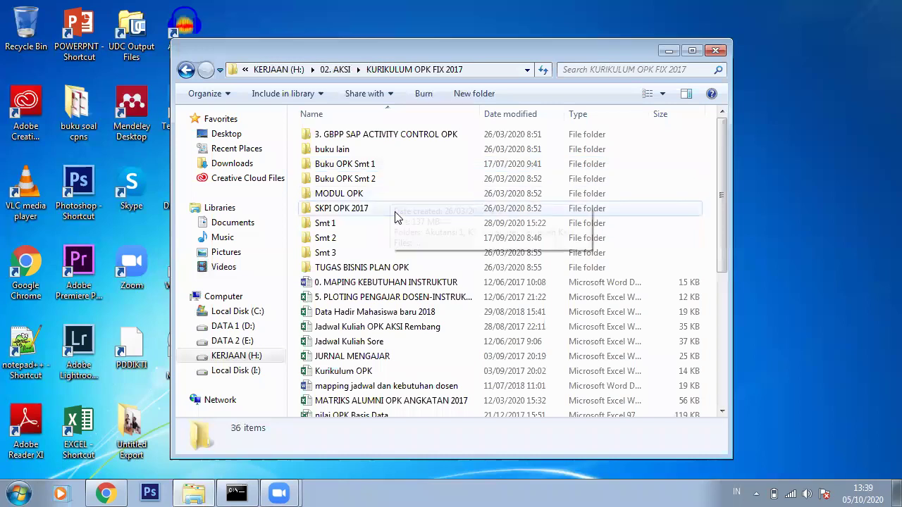
double_click(395, 224)
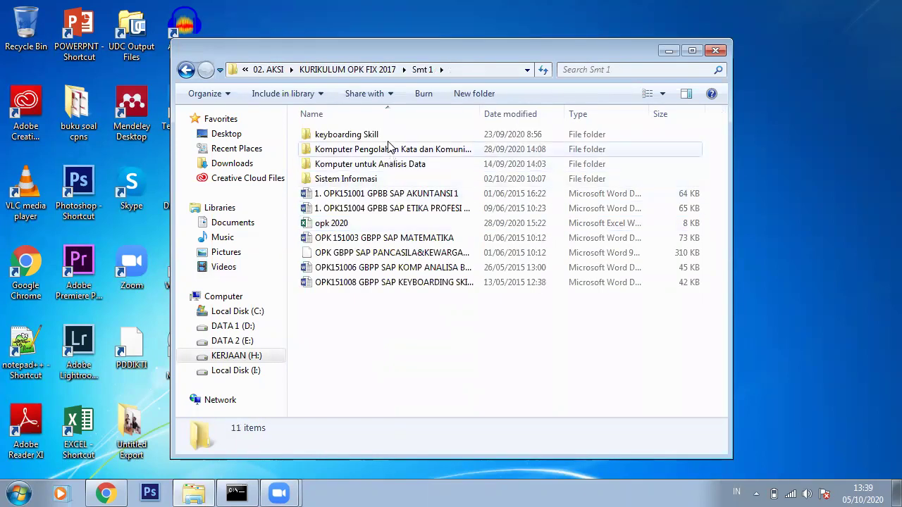
double_click(395, 151)
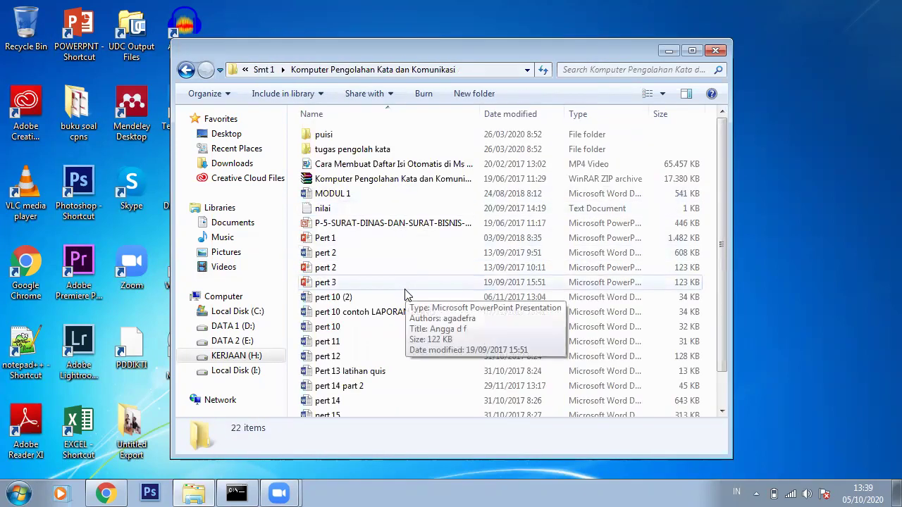
double_click(403, 283)
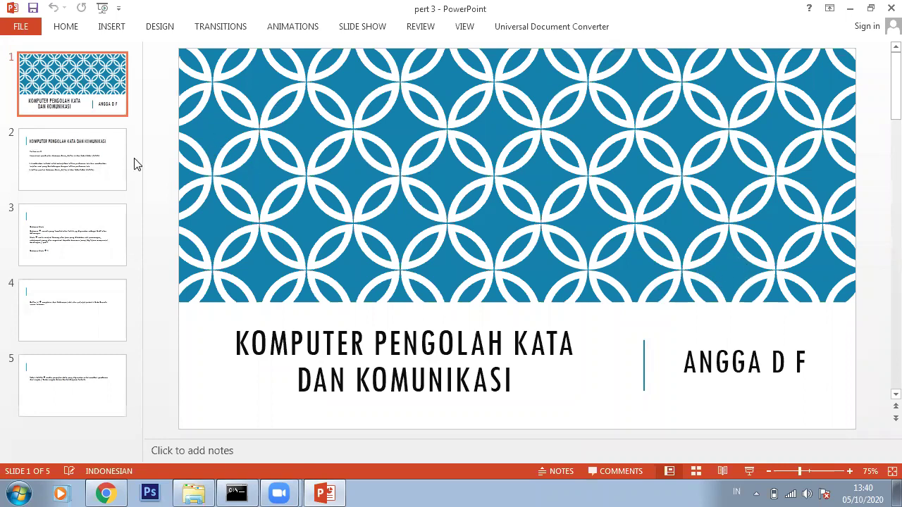
View slides 2 through 5 of pert 3, then close PowerPoint
click(109, 162)
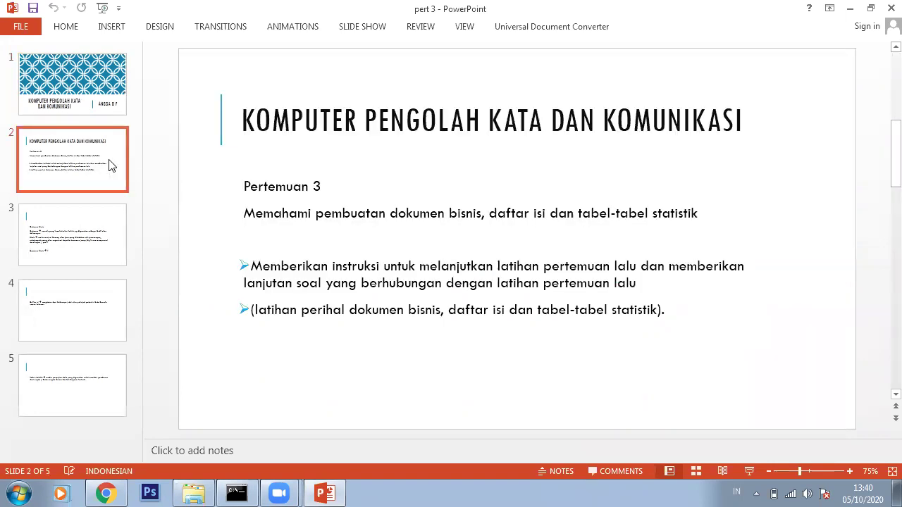
click(91, 232)
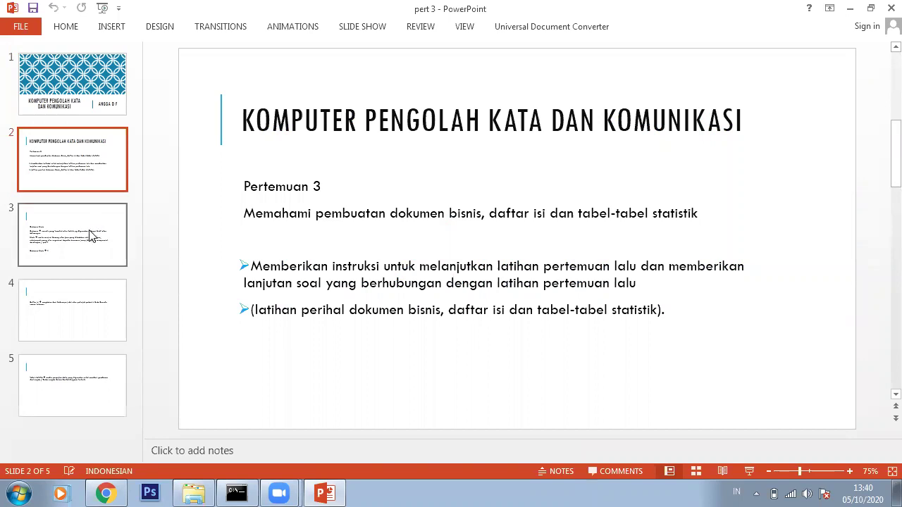
click(100, 295)
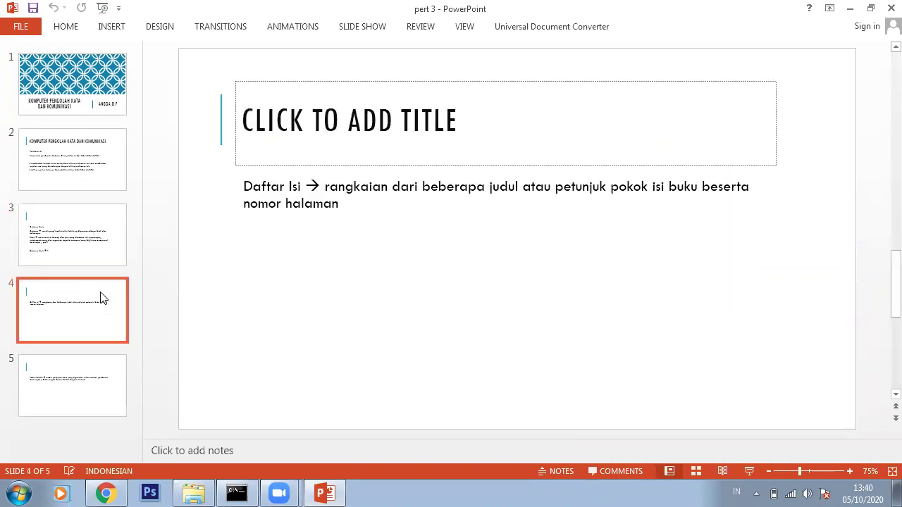
click(91, 373)
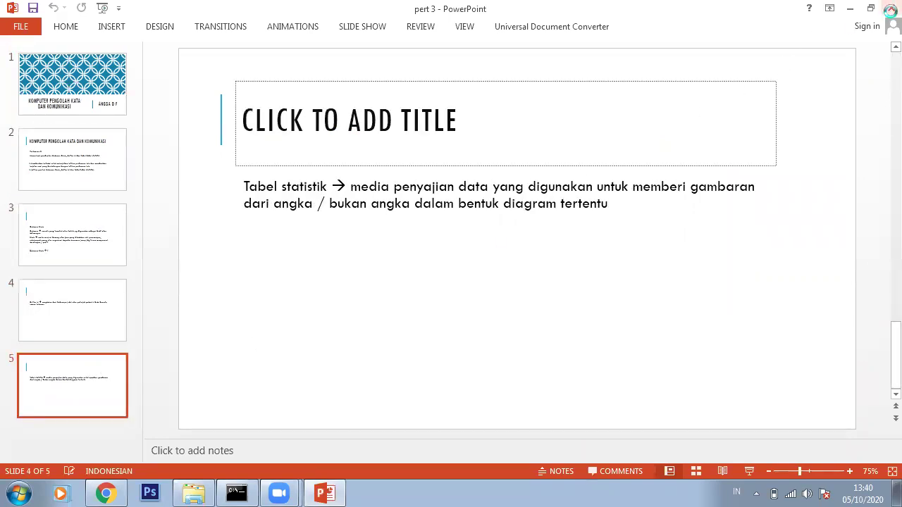
click(891, 8)
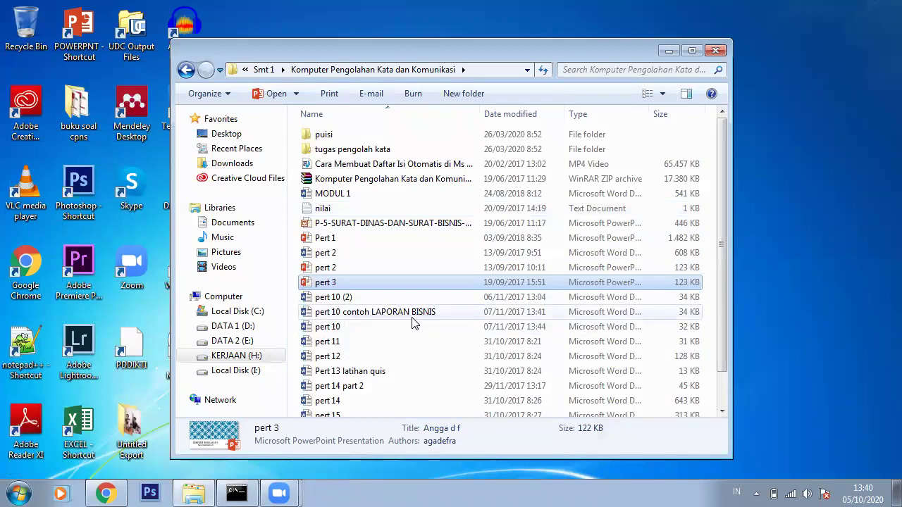
Peek into the tugas pengolah kata and puisi subfolders, returning to the course folder each time
scroll(415, 321, down, 1)
scroll(415, 321, up, 1)
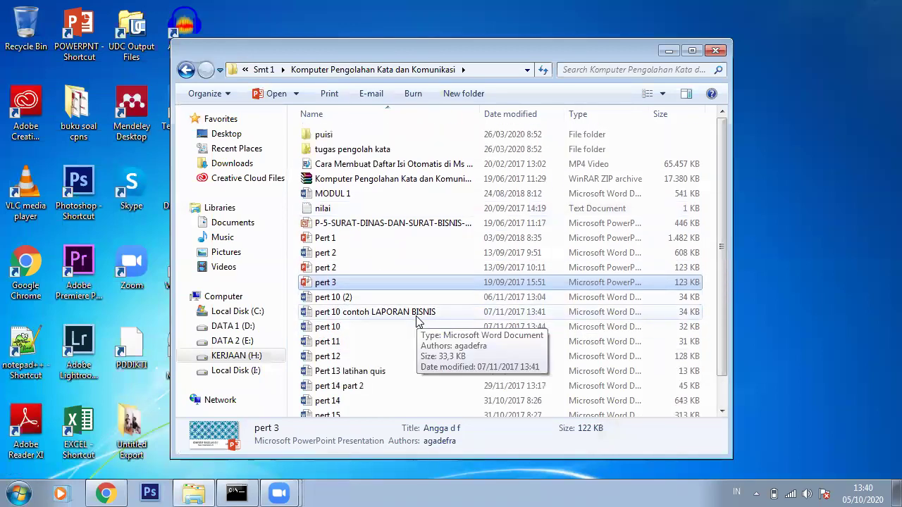
scroll(459, 327, down, 1)
scroll(460, 328, up, 1)
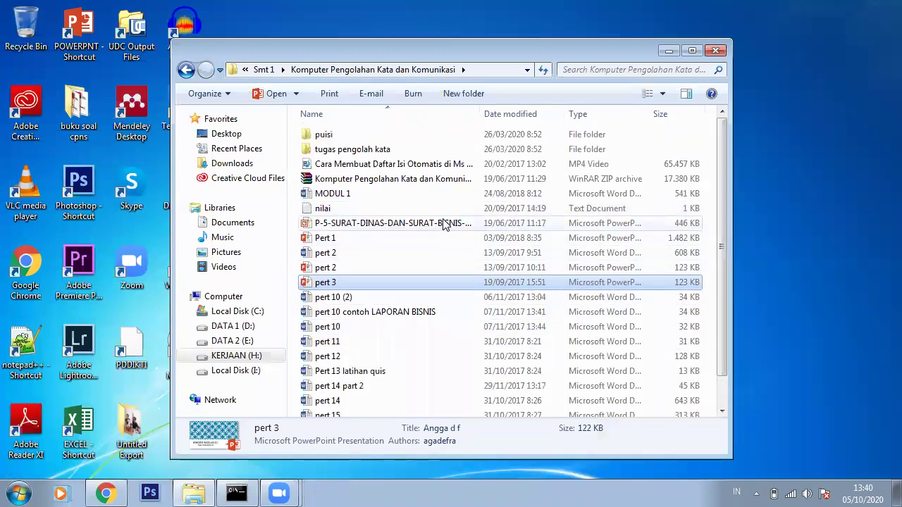
double_click(435, 149)
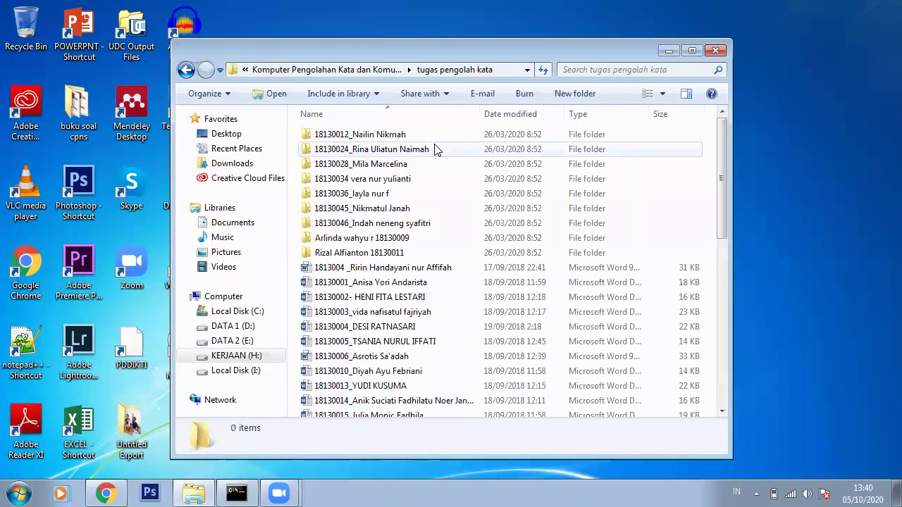
key(BackSpace)
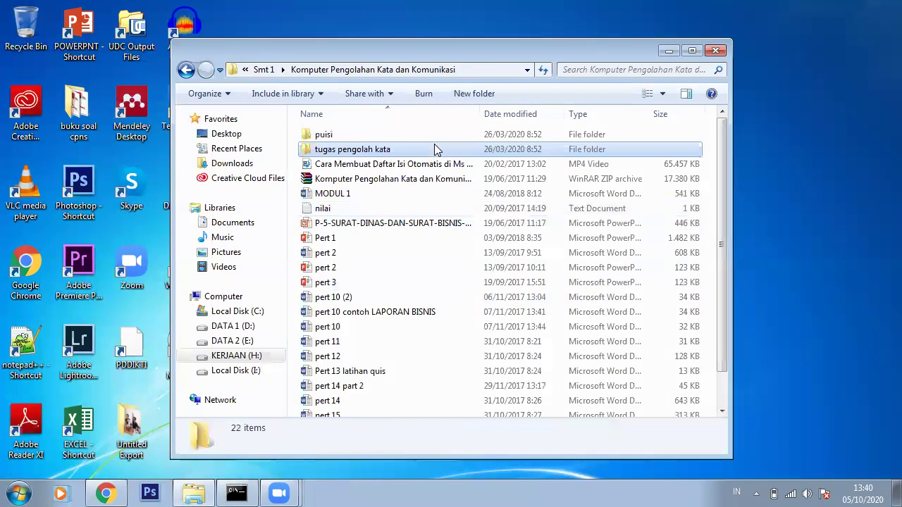
key(Return)
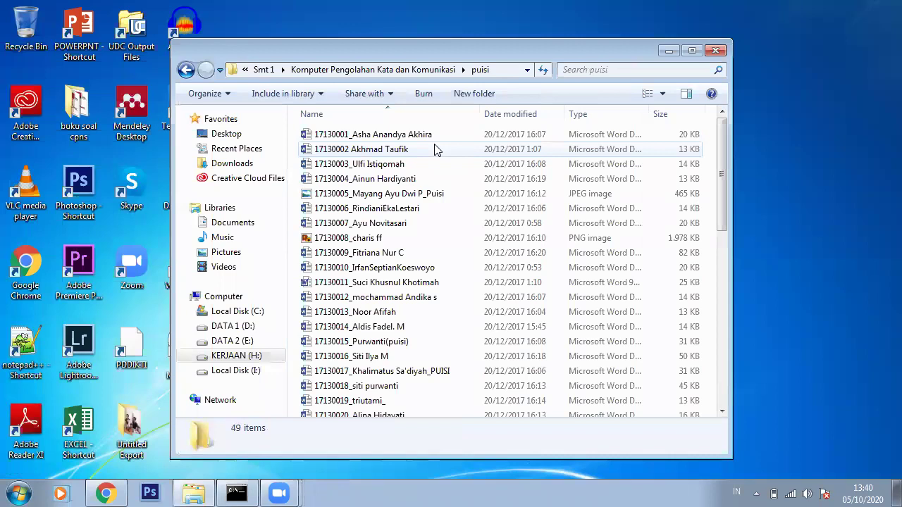
key(BackSpace)
Scan the course folder's files from pert 17 back up to the puisi folder
key(Down)
key(Down)
key(End)
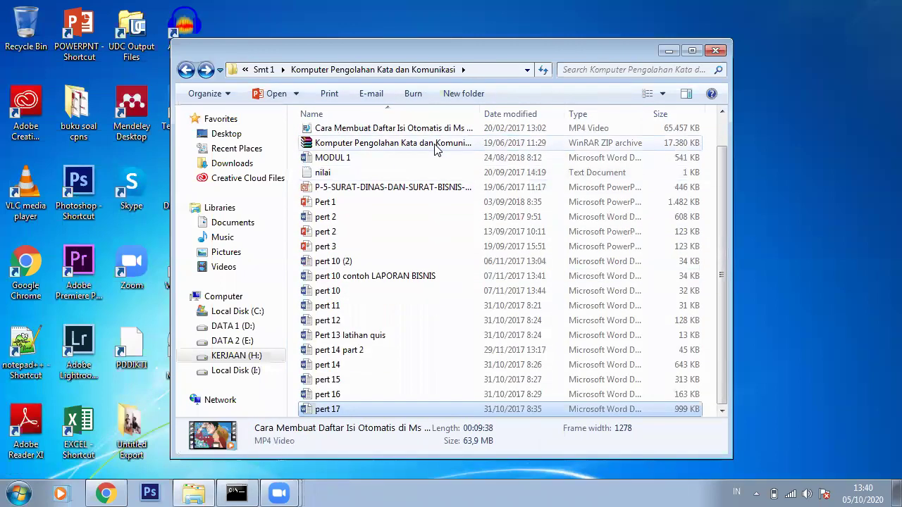
key(Up)
key(Up)
key(Up)
key(Up)
key(Up)
key(Up)
key(Up)
key(Up)
key(Up)
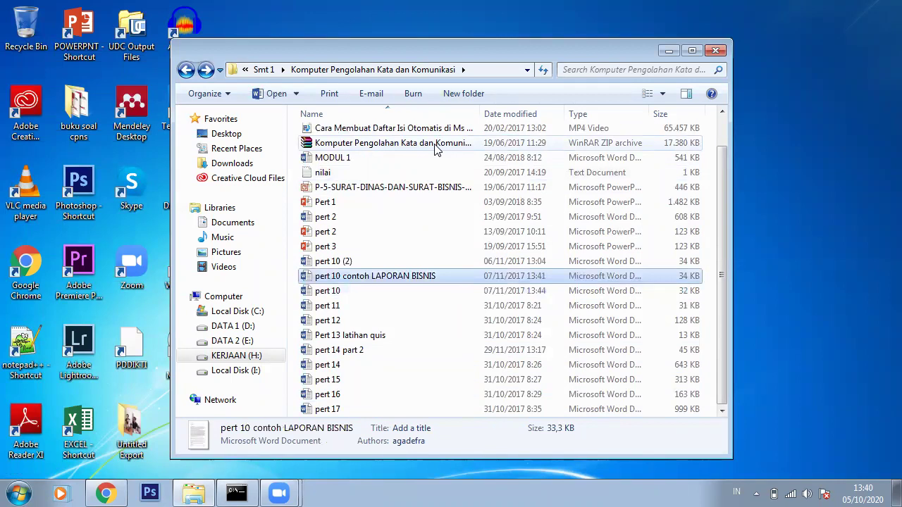
key(Down)
key(Down)
key(Down)
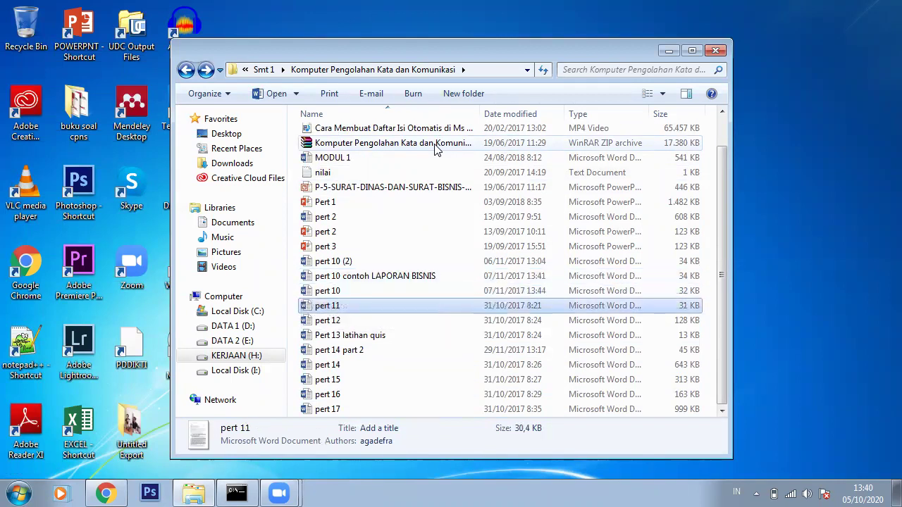
key(Up)
key(Up)
key(Home)
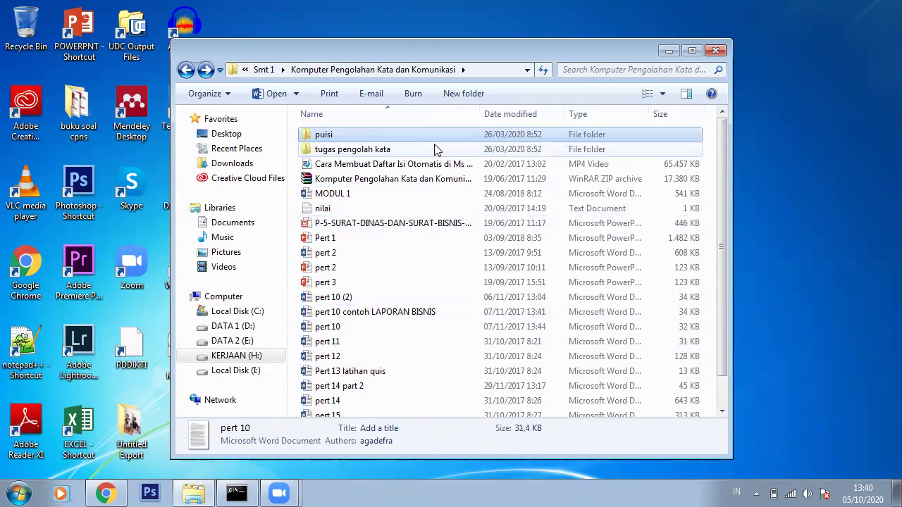
Go up through Smt 1 to KURIKULUM OPK FIX 2017 and select Buku OPK Smt 1
key(BackSpace)
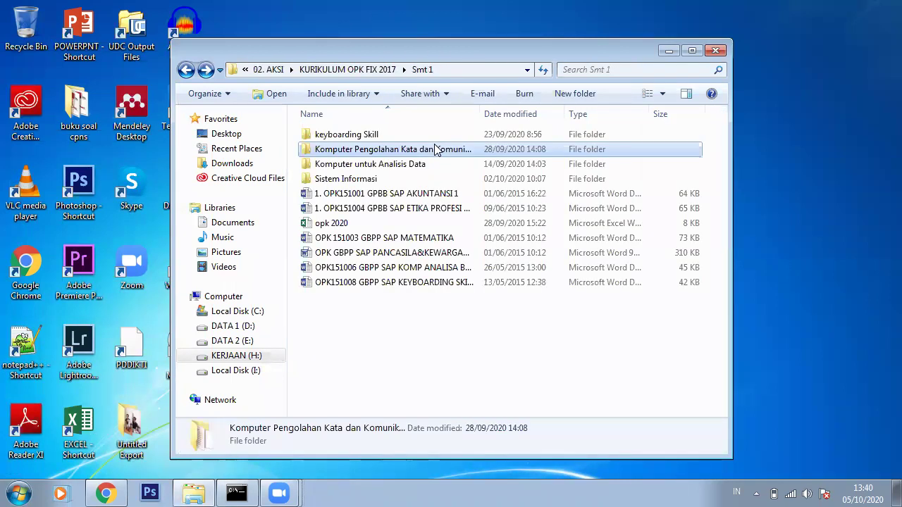
key(Down)
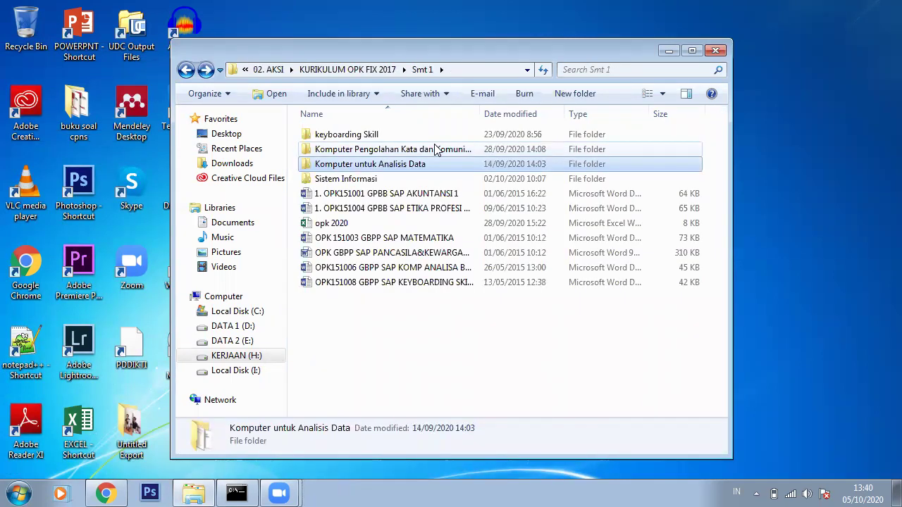
key(BackSpace)
key(Down)
key(Down)
key(Down)
key(Down)
key(Down)
key(Down)
key(Down)
key(Down)
key(Down)
key(Down)
key(Down)
key(Down)
key(Down)
key(Down)
key(Down)
key(Down)
key(Down)
key(Down)
key(Down)
key(Down)
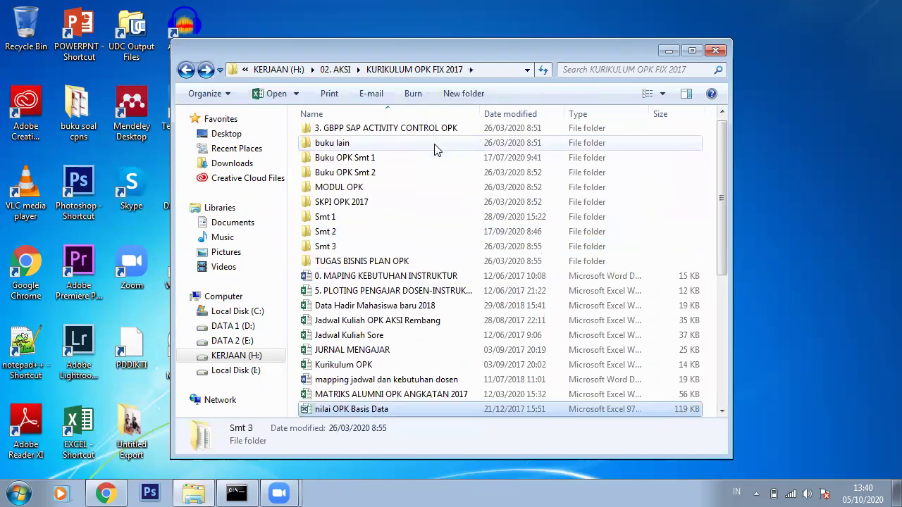
key(Up)
key(Up)
key(Up)
key(Up)
key(Up)
key(Up)
key(Up)
key(Up)
key(Up)
key(Up)
key(Up)
key(Up)
key(Up)
key(Up)
key(Up)
key(Up)
key(Up)
key(Up)
key(Up)
key(Up)
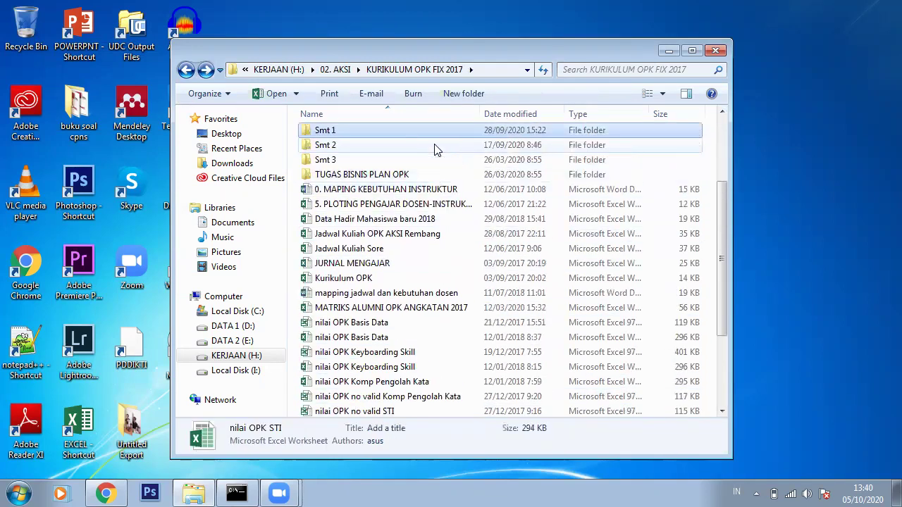
key(Down)
key(Down)
Open the Microsoft PowerPoint 2013 Step by Step PDF in Buku OPK Smt 1 > Pengolah kata
key(Return)
key(Down)
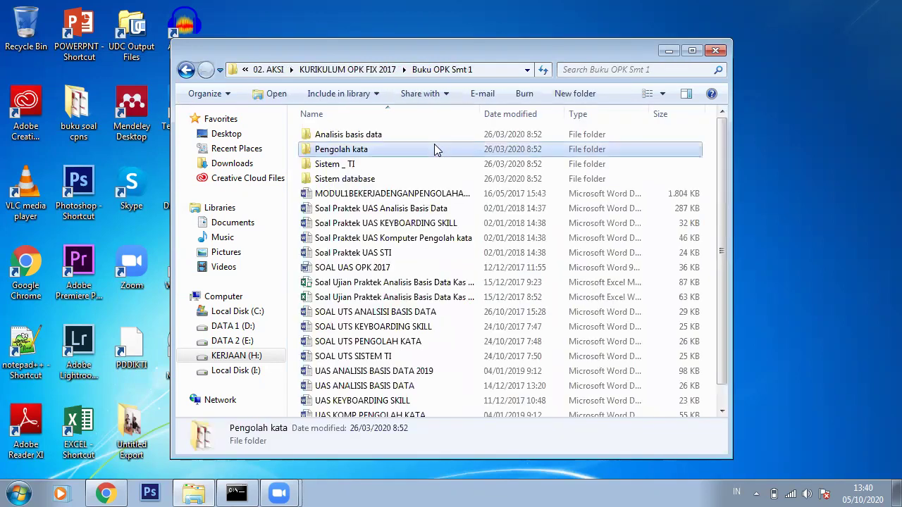
key(Return)
key(Down)
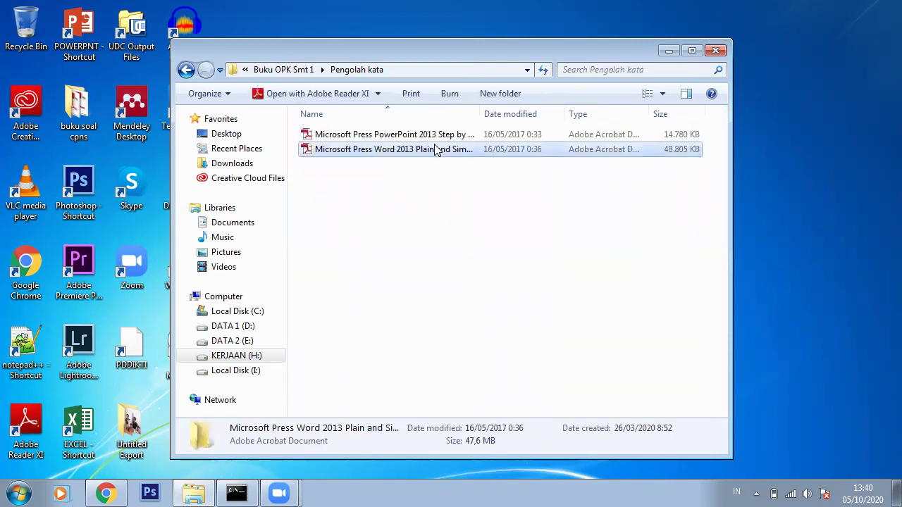
key(Up)
key(Return)
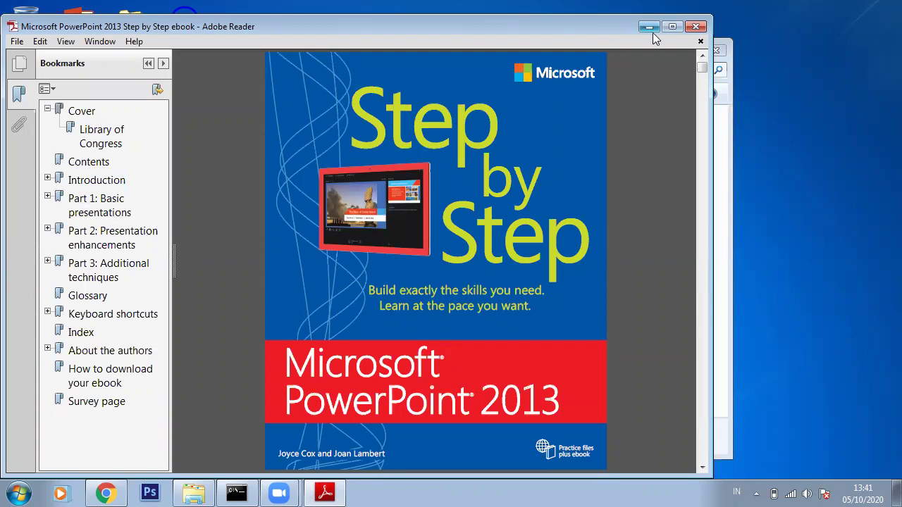
Open the Word 2013 Plain & Simple PDF and page ahead to its copyright page
click(648, 27)
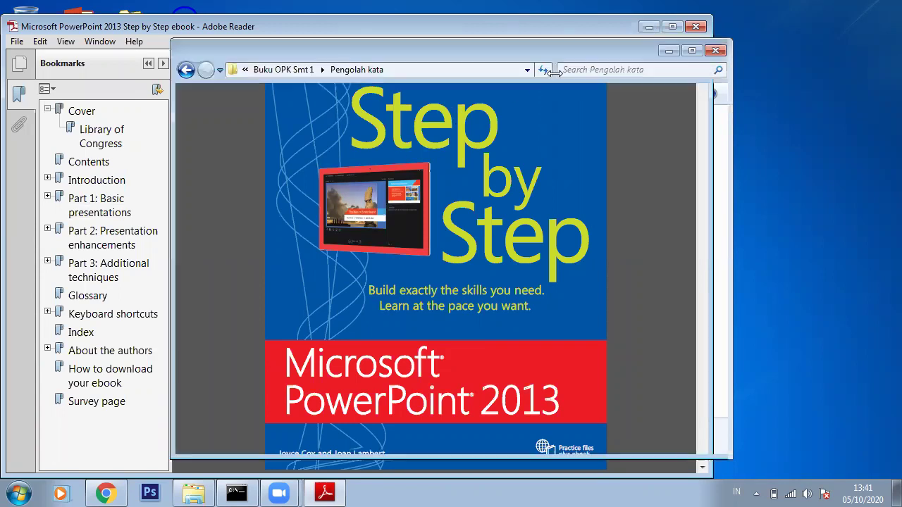
double_click(437, 150)
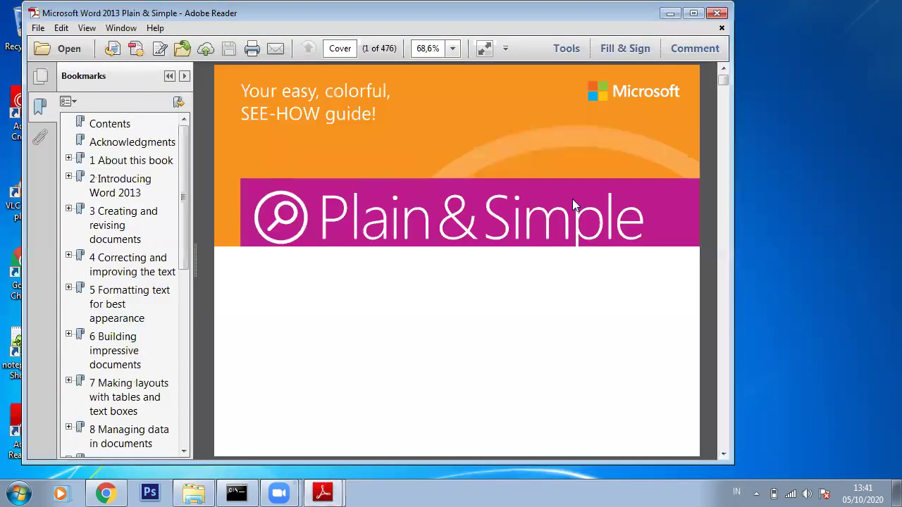
click(723, 92)
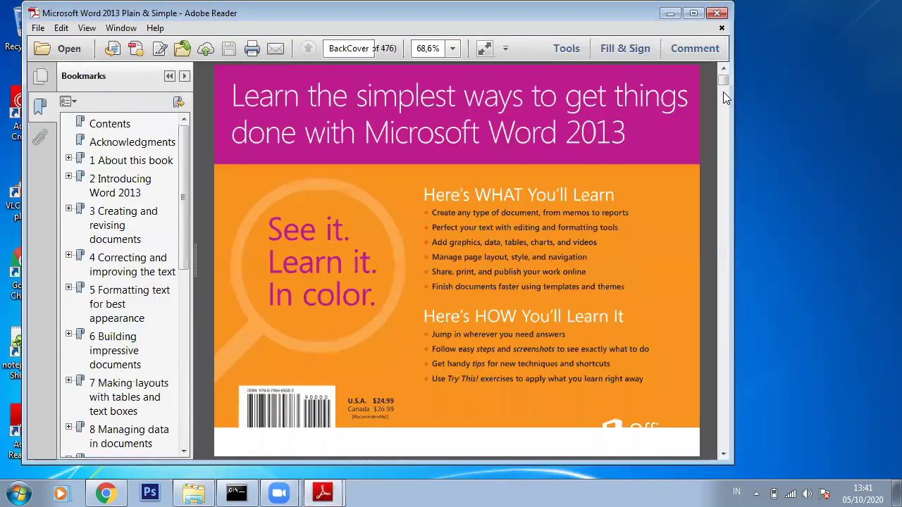
click(723, 112)
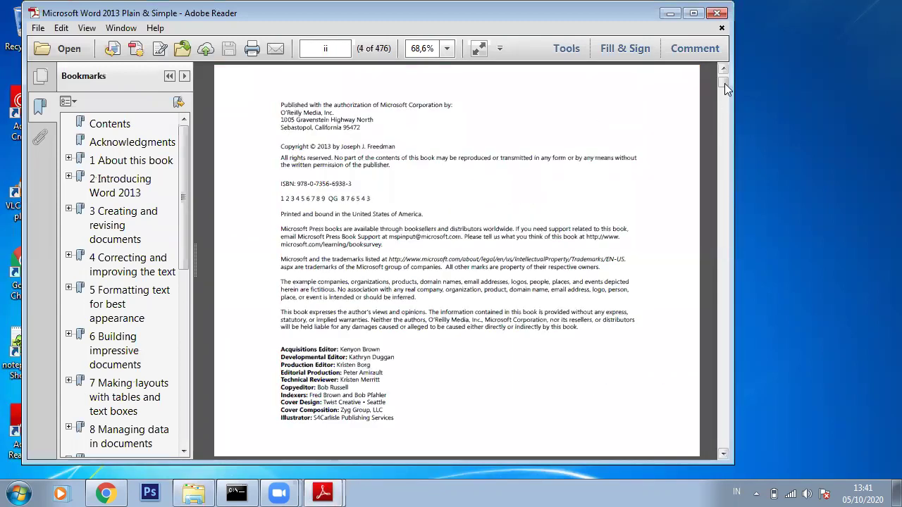
Page further through the book to page 13, then minimize Adobe Reader
click(727, 113)
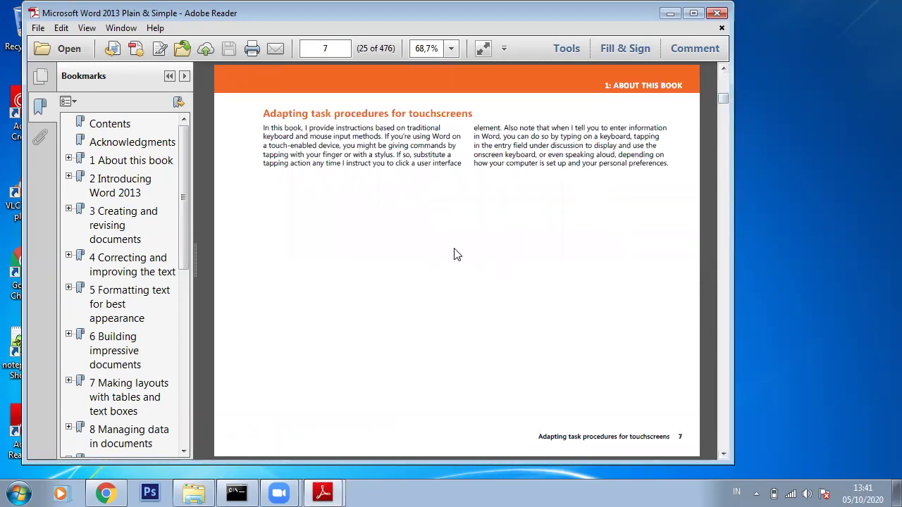
scroll(454, 254, down, 3)
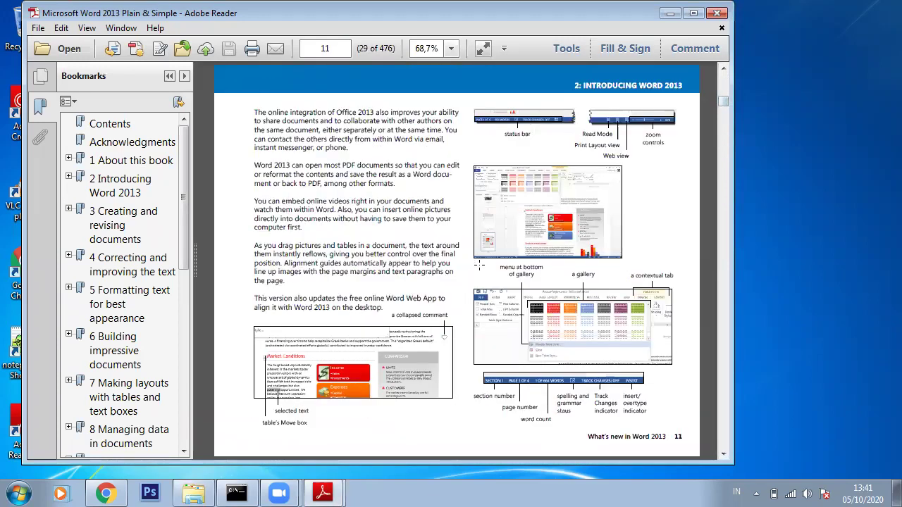
scroll(479, 265, down, 5)
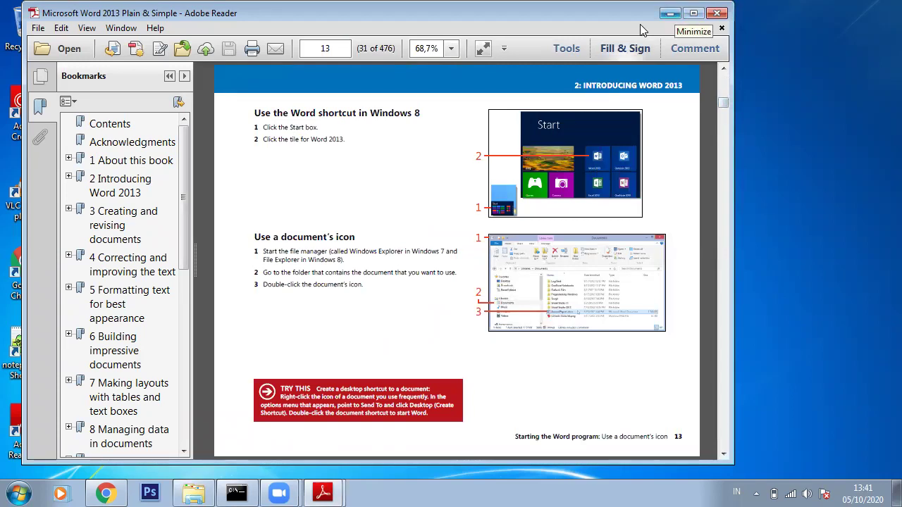
click(669, 14)
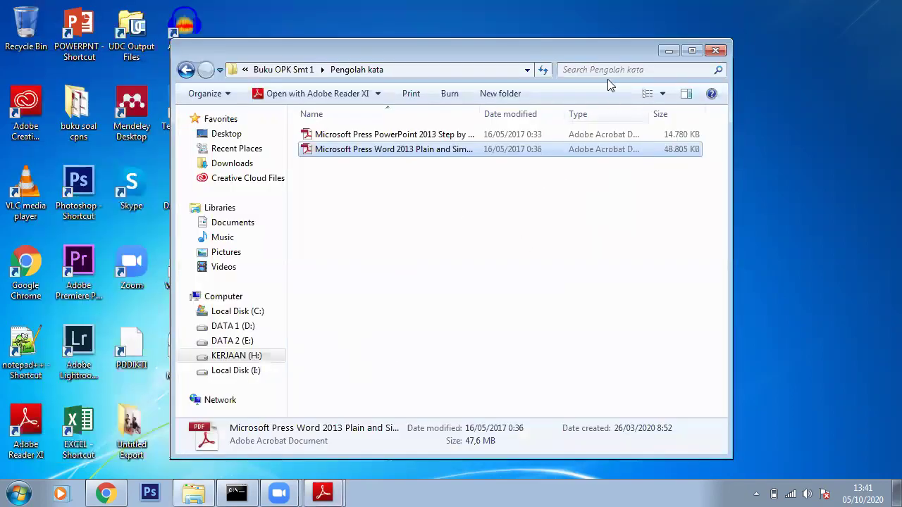
Minimize the Pengolah kata Explorer window
click(668, 50)
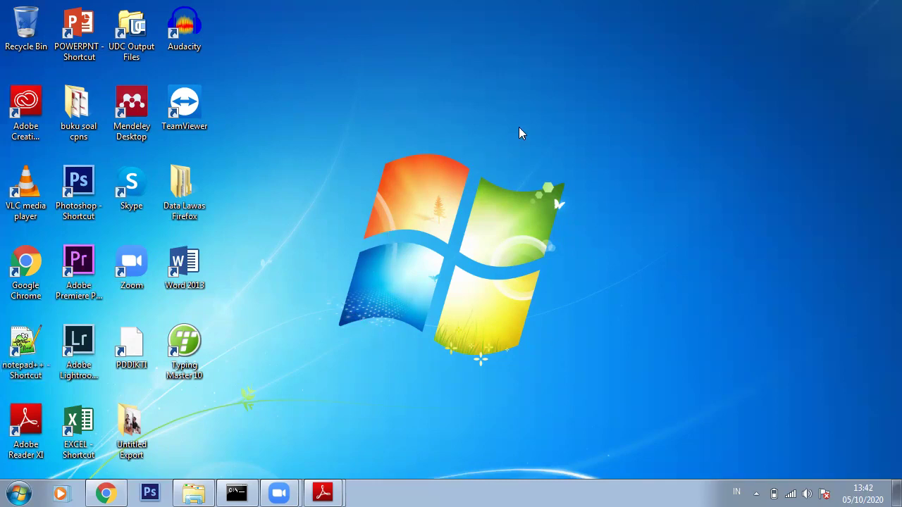
Refresh the desktop six times from its right-click menu
right_click(519, 130)
click(534, 167)
right_click(509, 117)
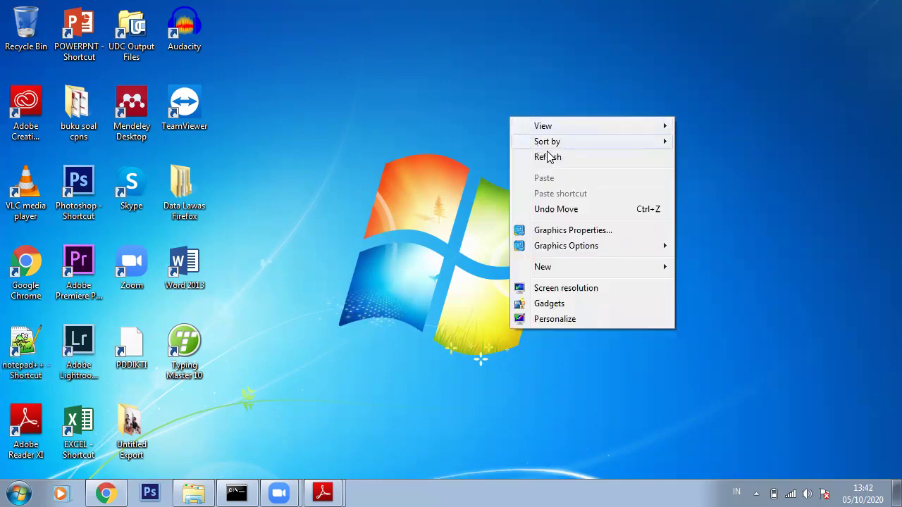
click(551, 156)
right_click(444, 83)
click(480, 125)
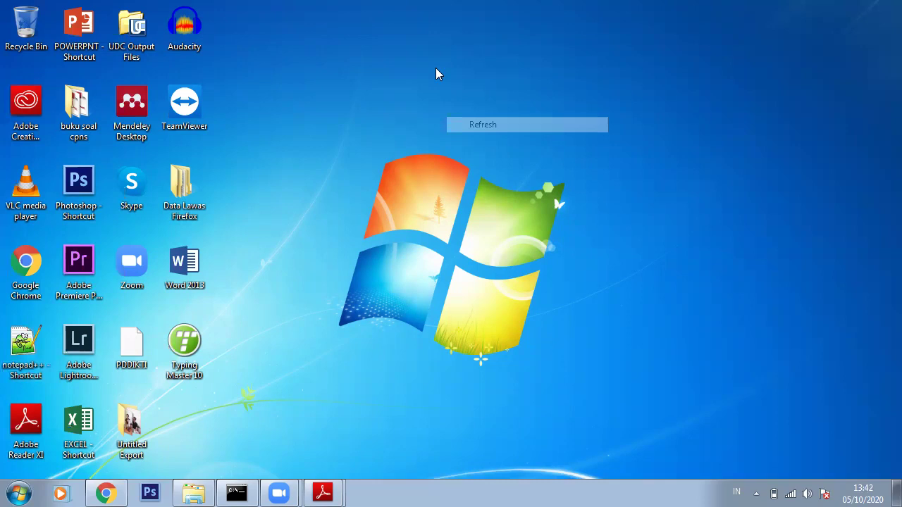
right_click(436, 69)
click(503, 112)
right_click(448, 70)
click(524, 106)
right_click(498, 90)
click(527, 131)
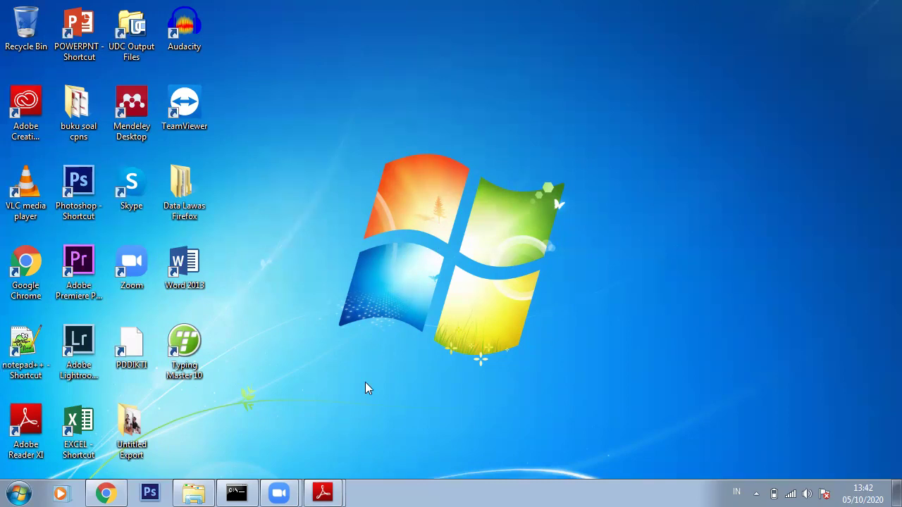
Bring Chrome back, switch to the Menang! tab and select its address
click(106, 493)
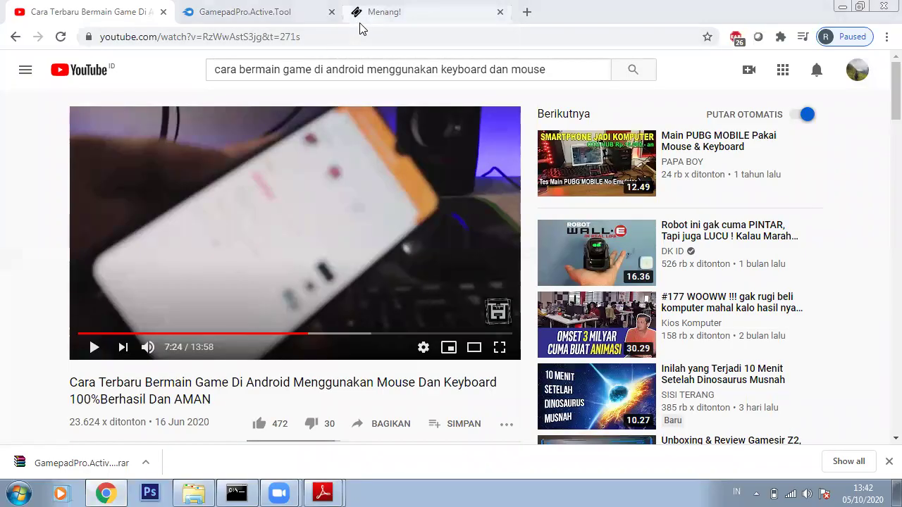
click(357, 26)
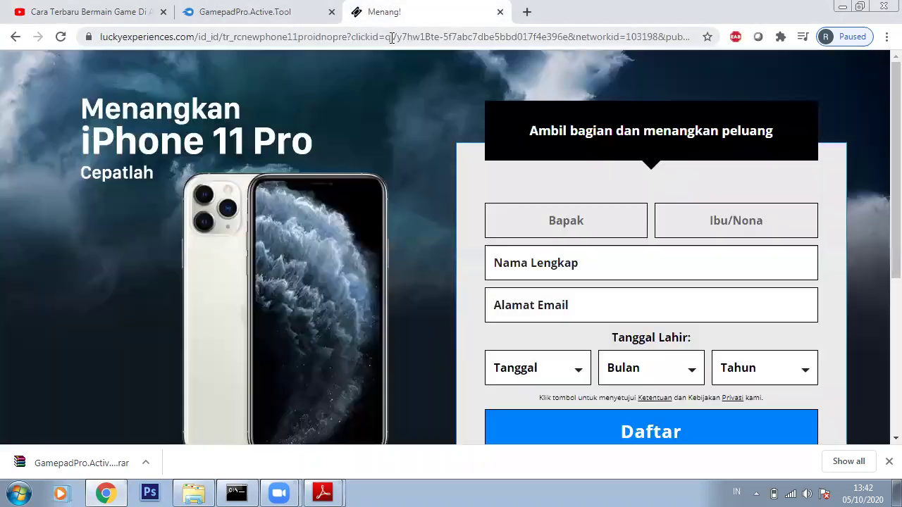
click(390, 38)
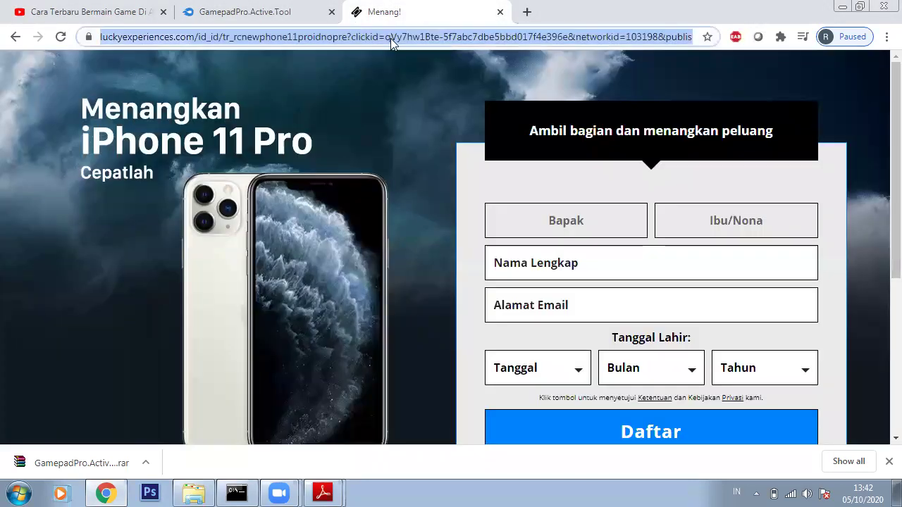
Load google.com and search for mendeley
text(google.com)
key(Return)
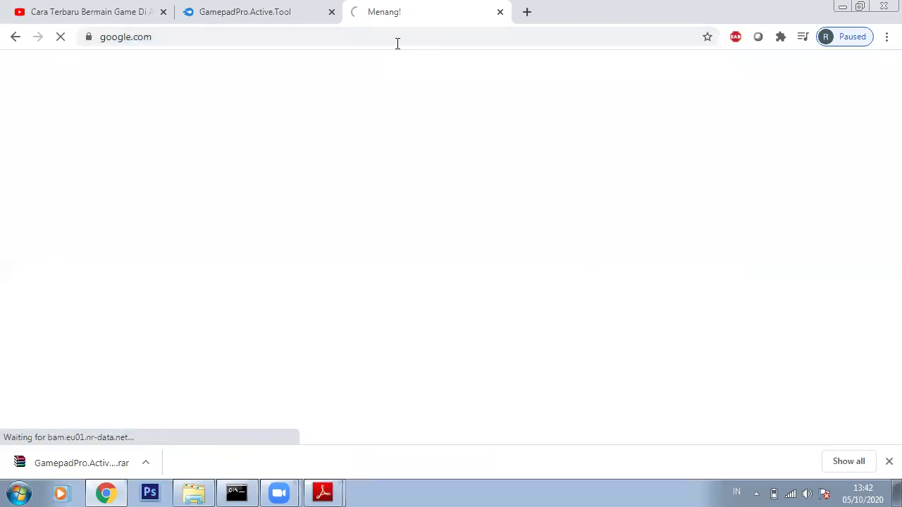
click(351, 264)
click(350, 264)
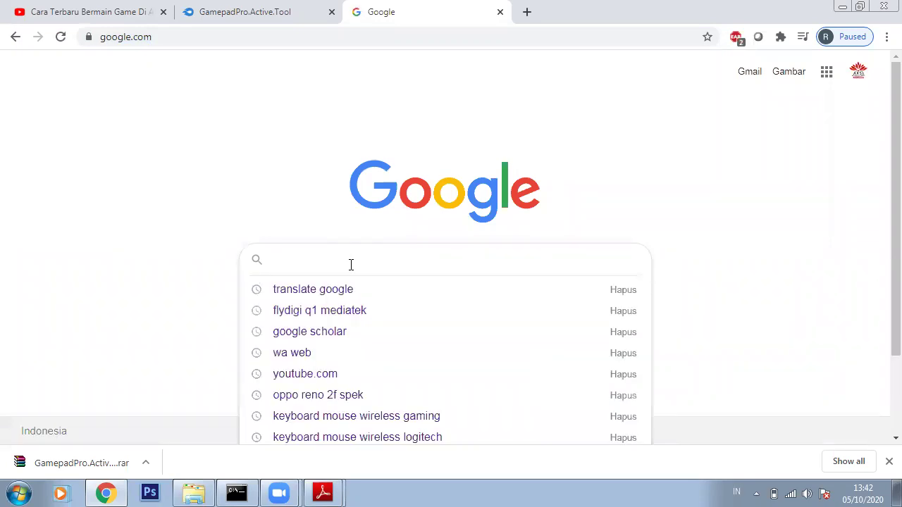
text(mend)
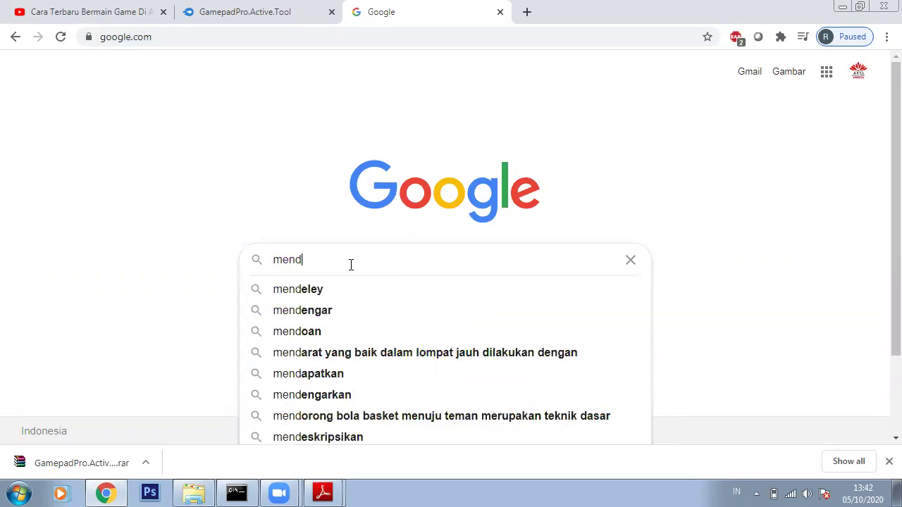
text(eley)
key(Return)
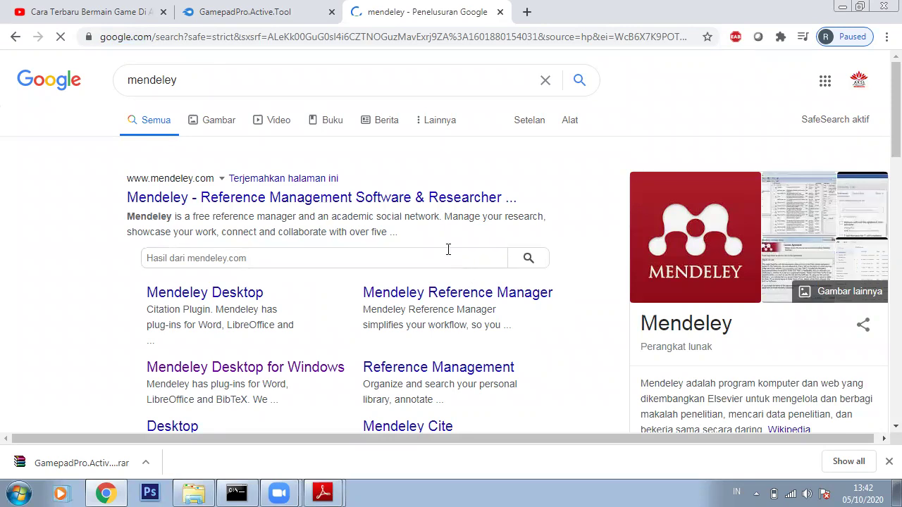
Open the official mendeley.com result and go to its Download page
click(436, 205)
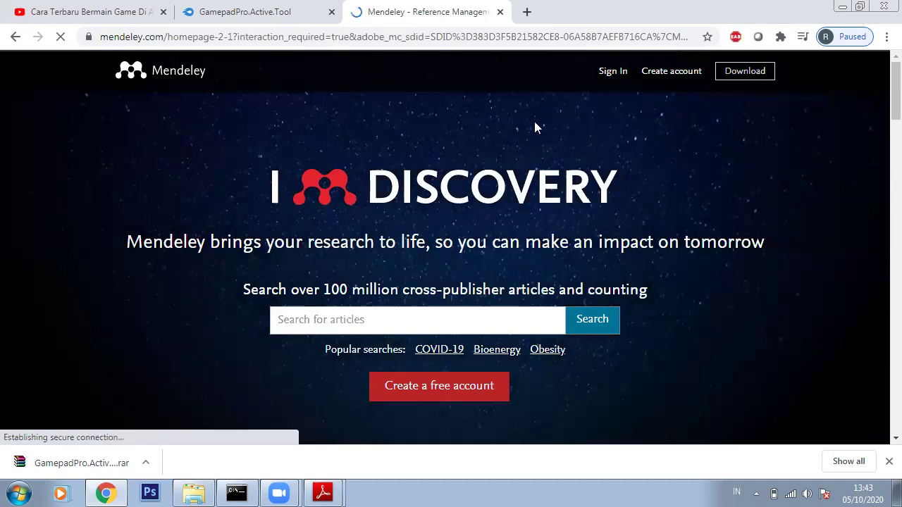
click(737, 72)
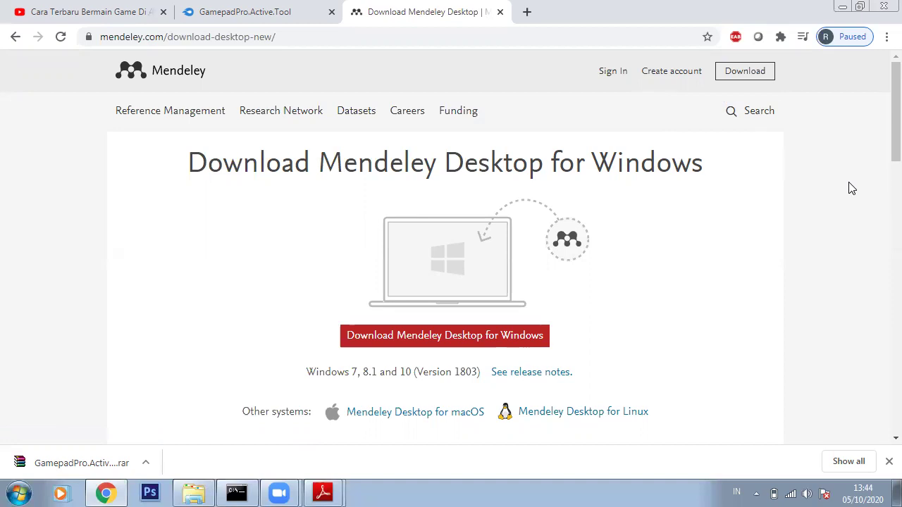
Start downloading the Mendeley Desktop for Windows installer
click(196, 492)
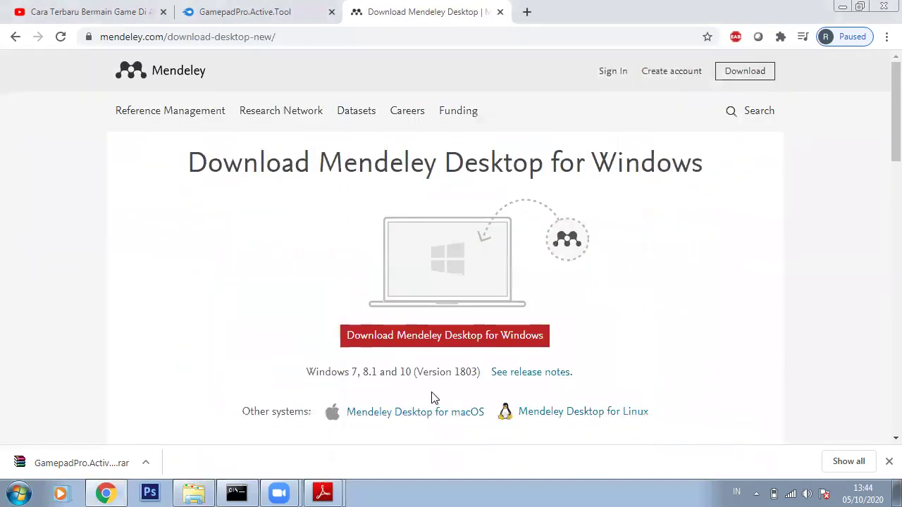
click(448, 341)
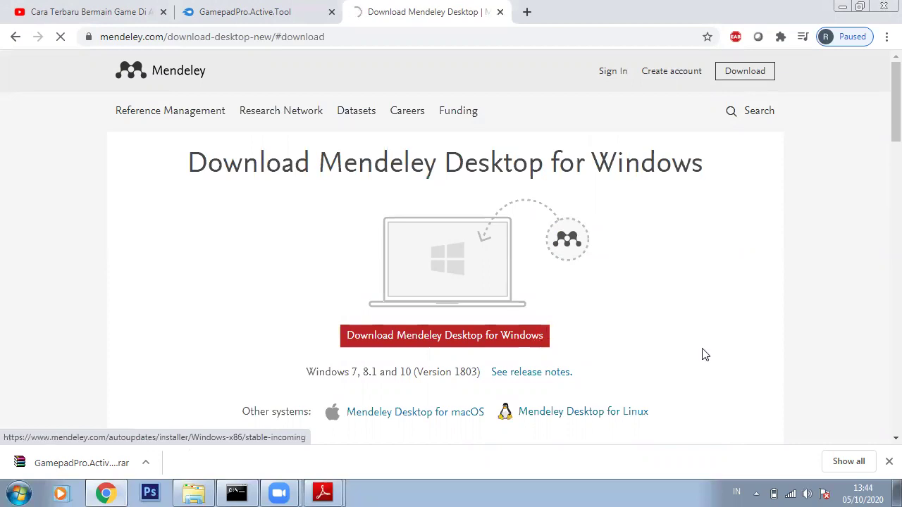
click(498, 343)
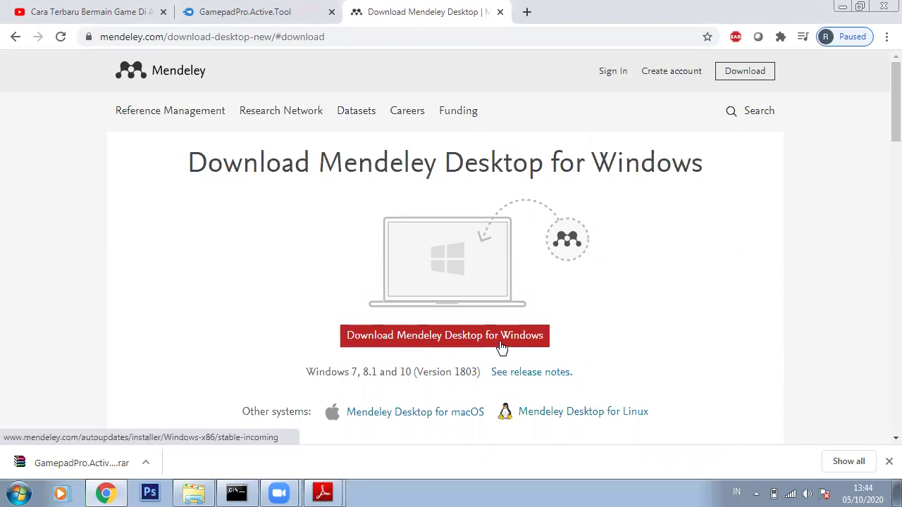
Pause the Mendeley download, then cancel it
click(147, 467)
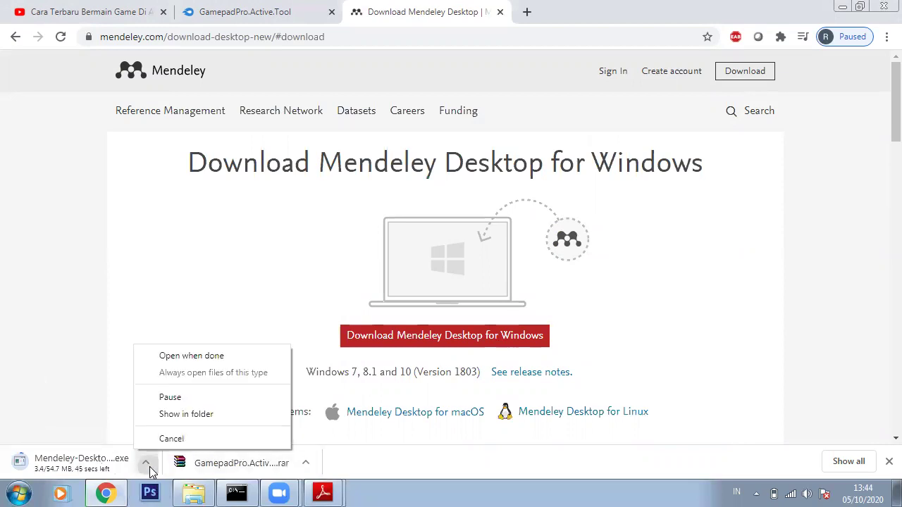
click(181, 395)
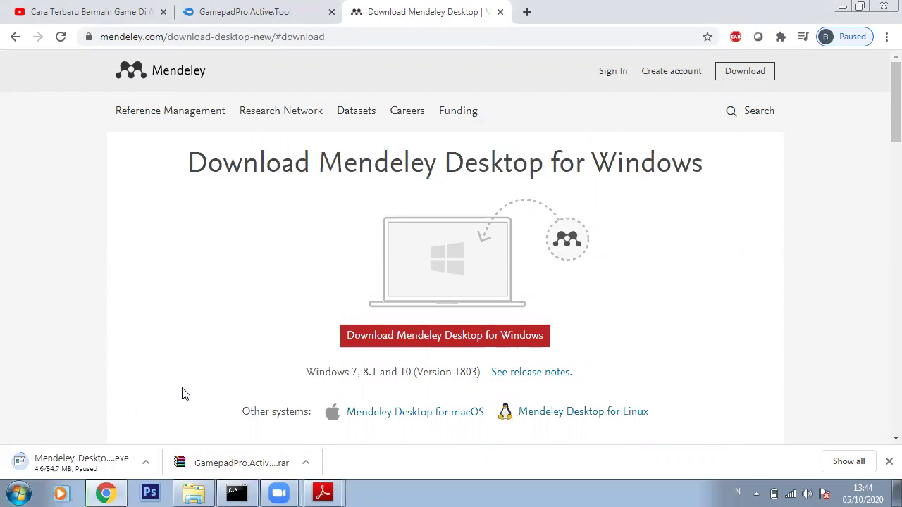
click(147, 463)
click(164, 441)
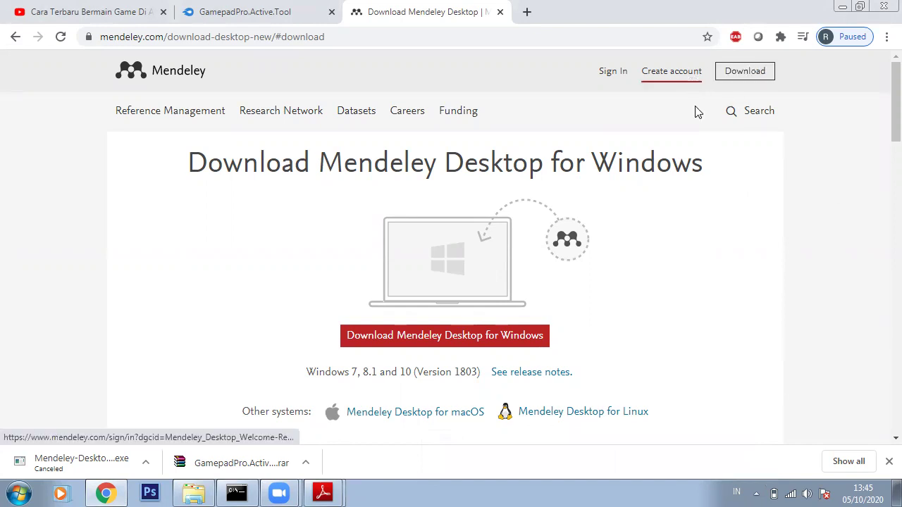
Launch Mendeley Desktop from the Start menu and nudge its welcome dialog slightly left
click(19, 493)
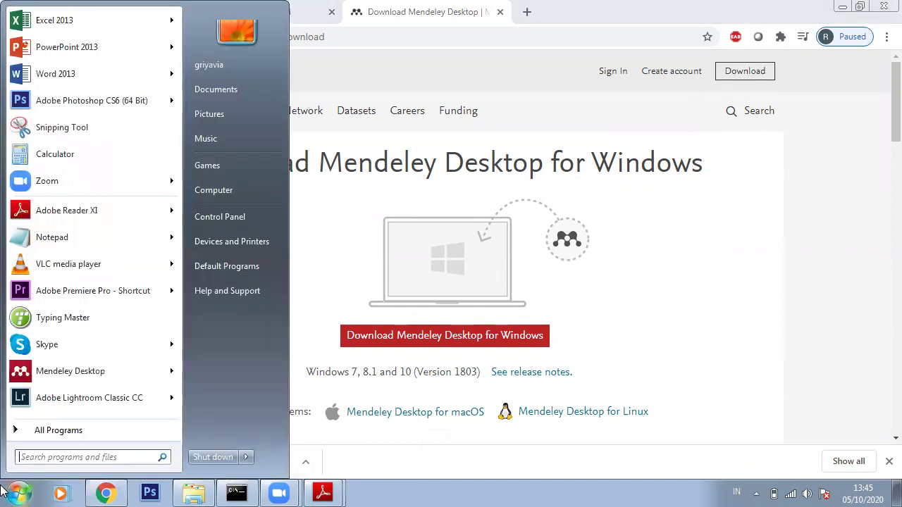
click(67, 370)
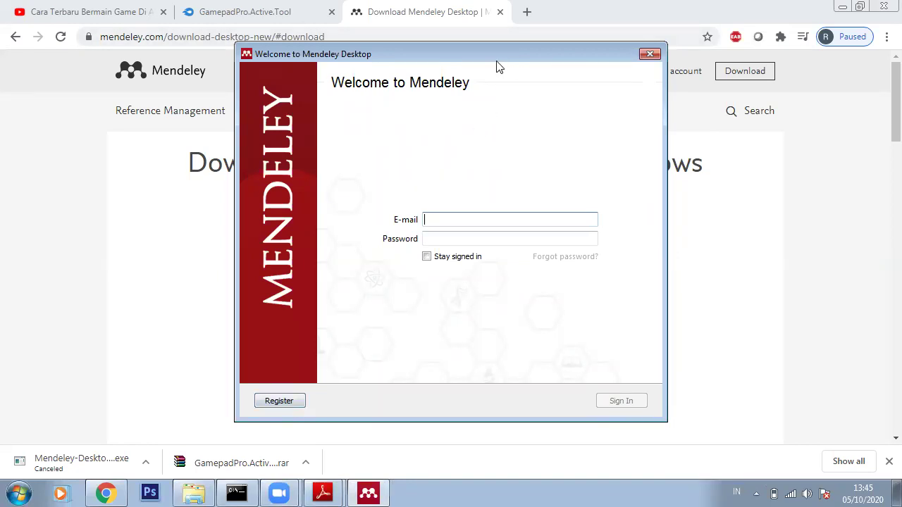
drag(488, 57, 427, 58)
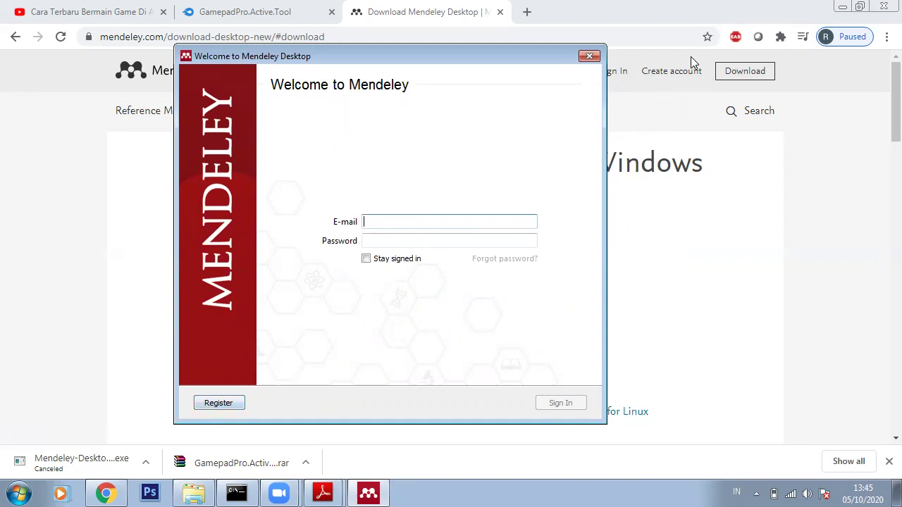
click(241, 403)
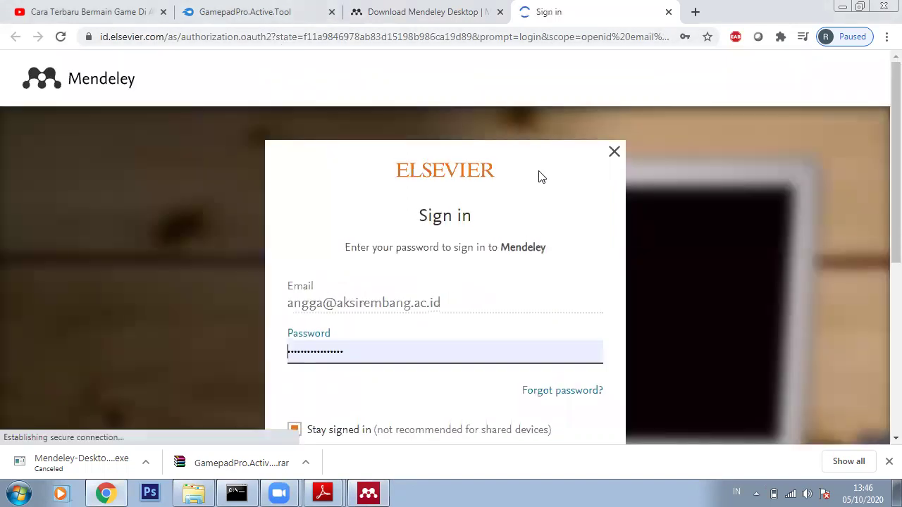
scroll(500, 326, down, 3)
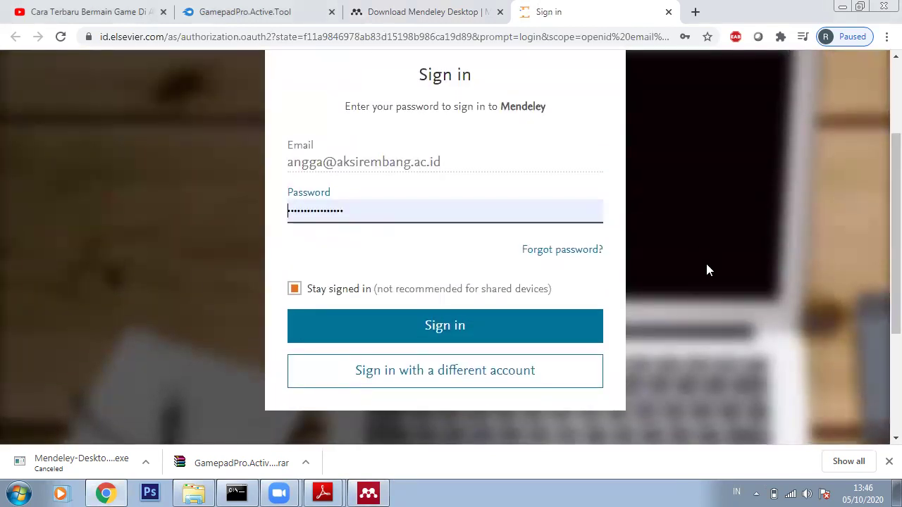
scroll(707, 269, up, 2)
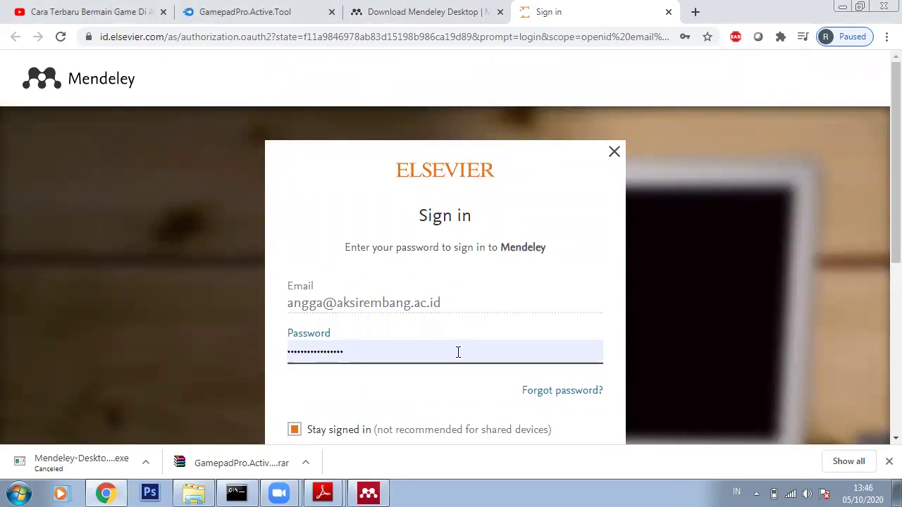
In the Mendeley Desktop login window, enter the account e-mail and password and submit
click(384, 221)
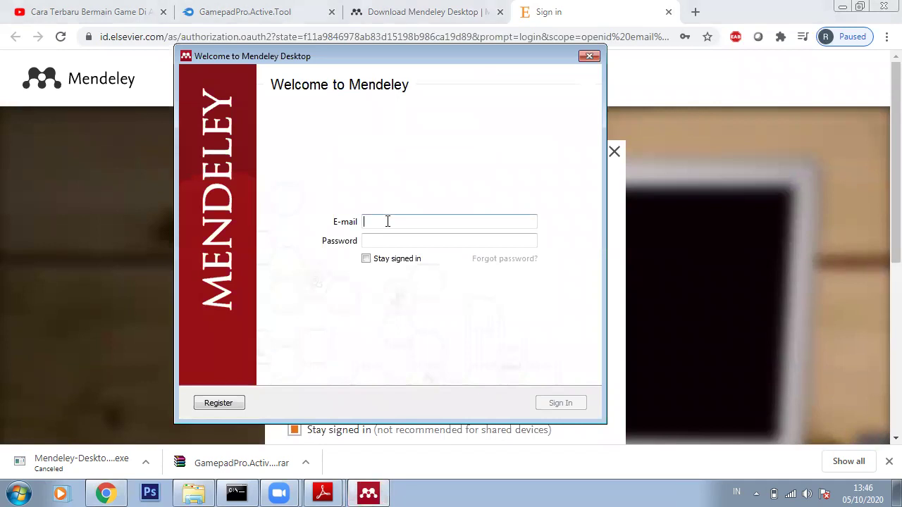
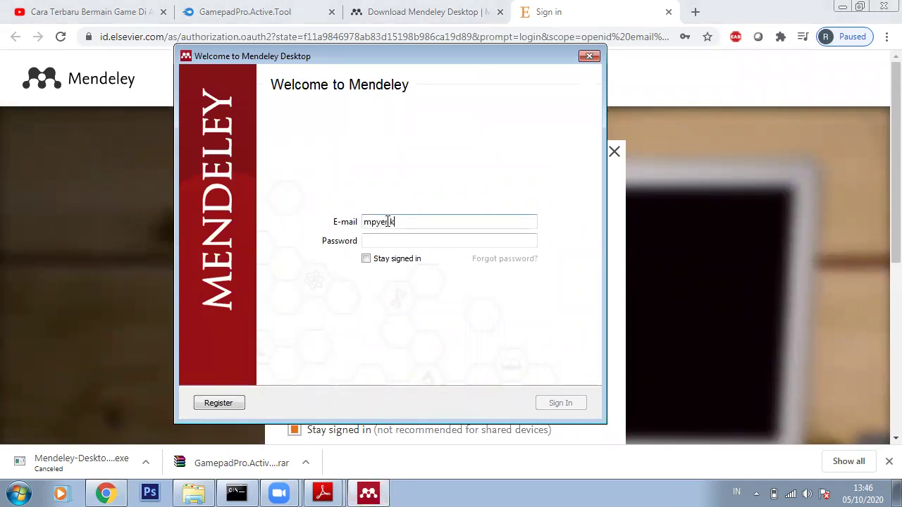
click(388, 238)
text(mail.com)
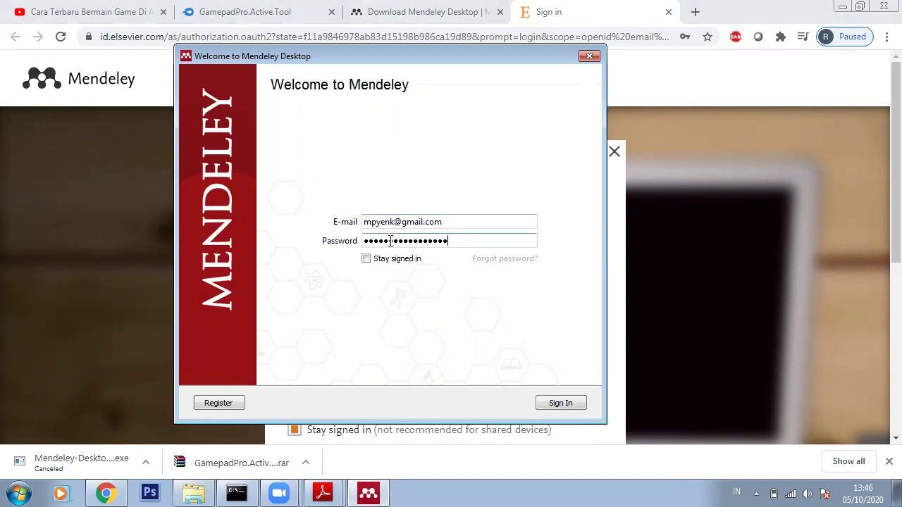
click(574, 407)
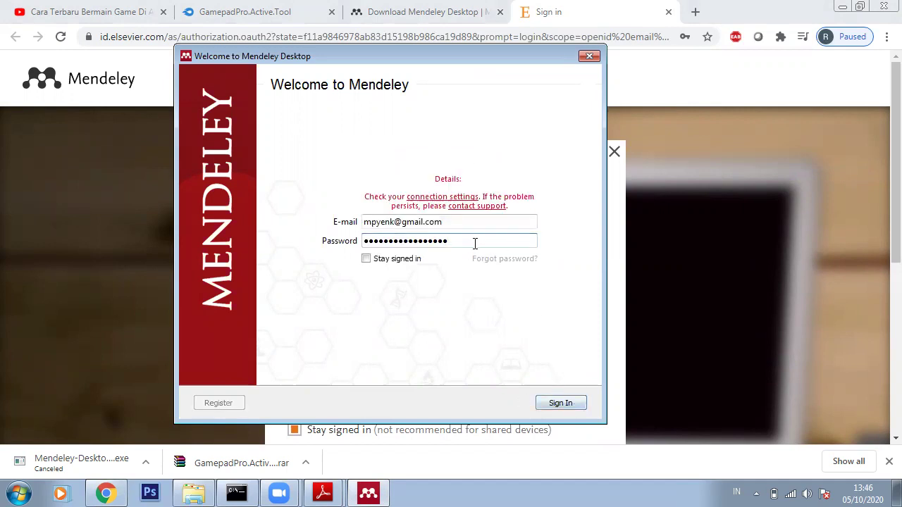
Clear the password, retype it with Caps Lock off, and submit the login again
drag(475, 244, 338, 254)
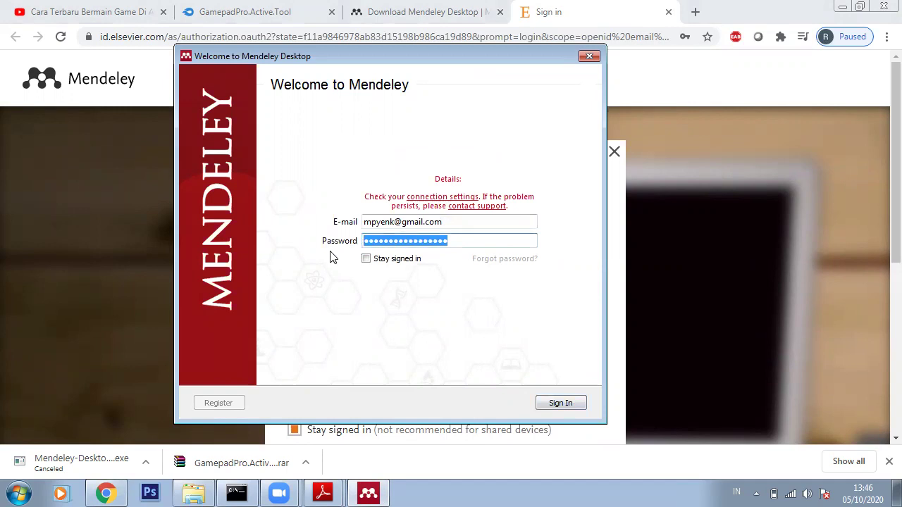
key(BackSpace)
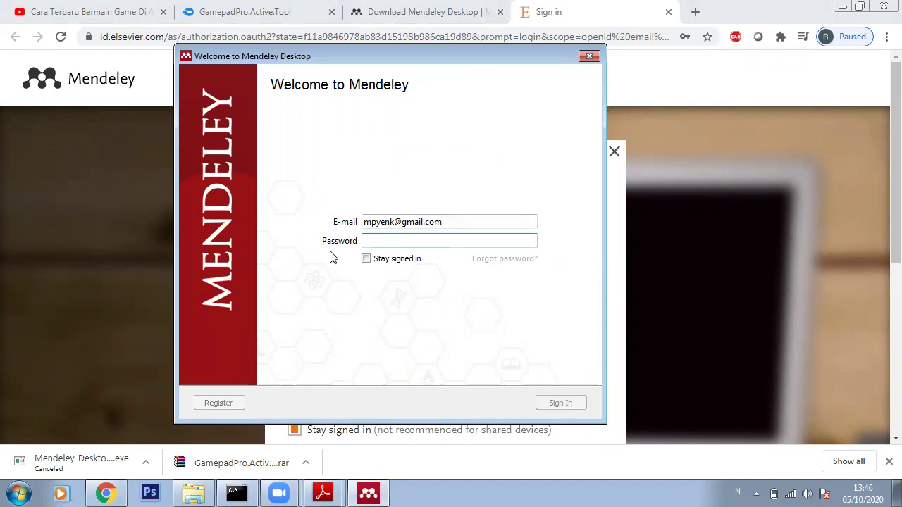
key(Caps_Lock)
text(•)
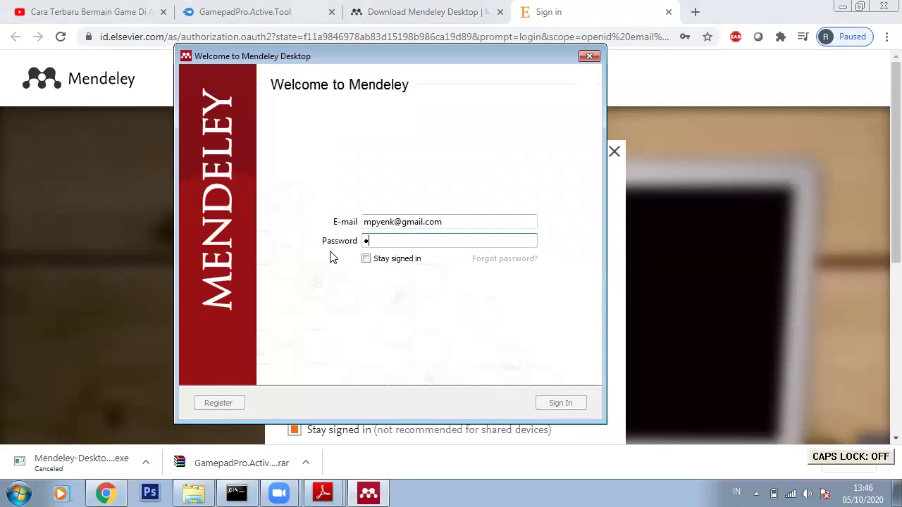
text(••)
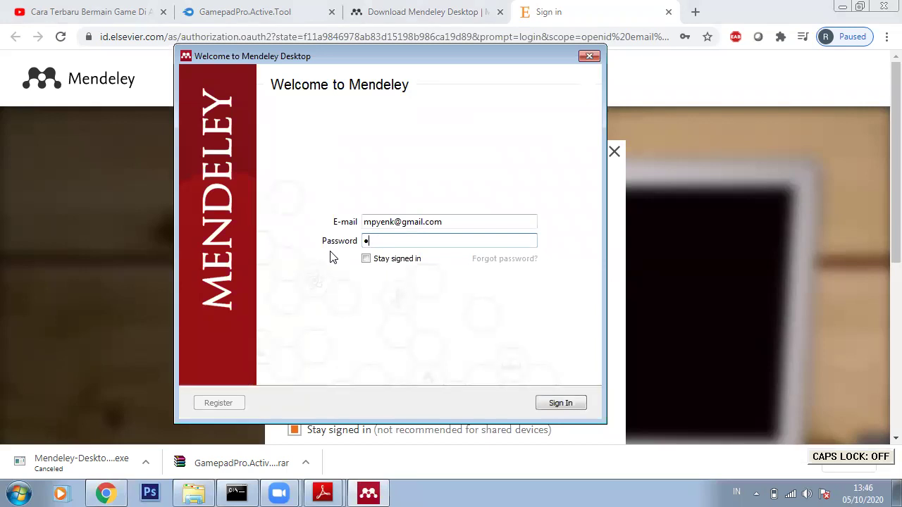
key(BackSpace)
text(•••••)
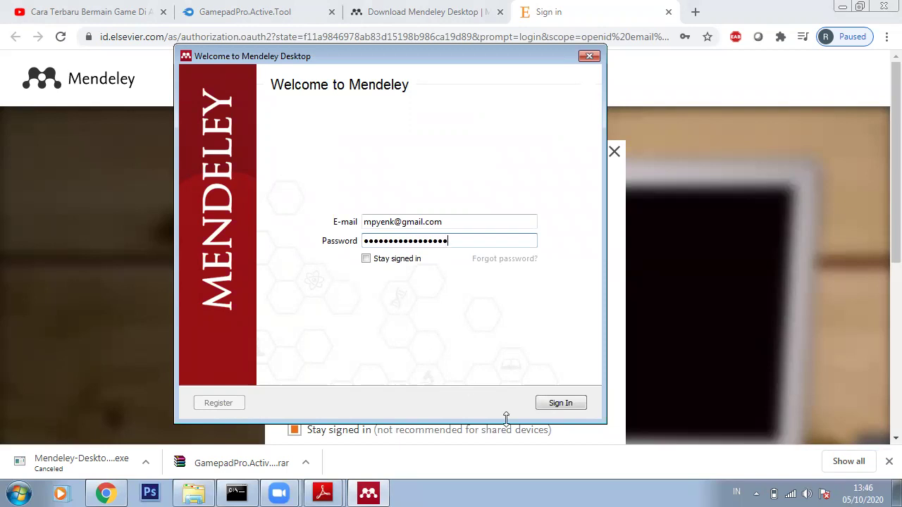
click(558, 408)
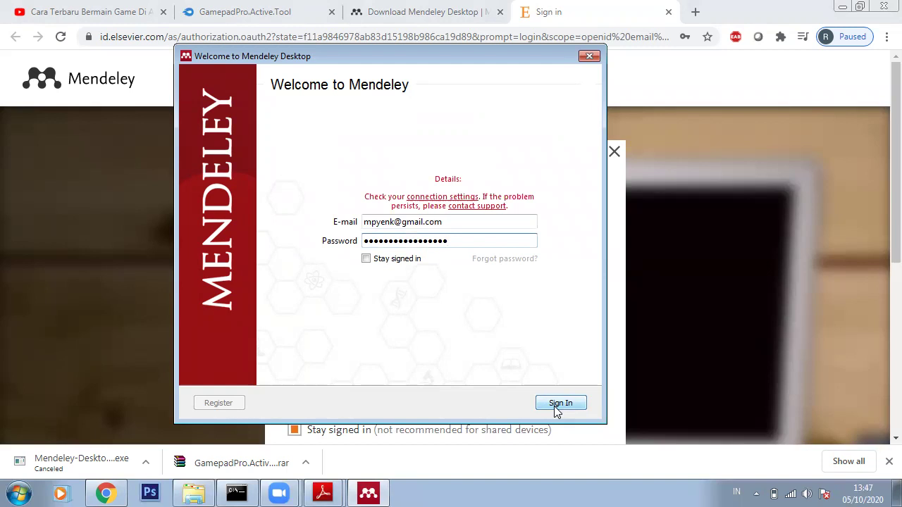
Close Chrome's Elsevier sign-in tab and return to the Mendeley login window
click(589, 37)
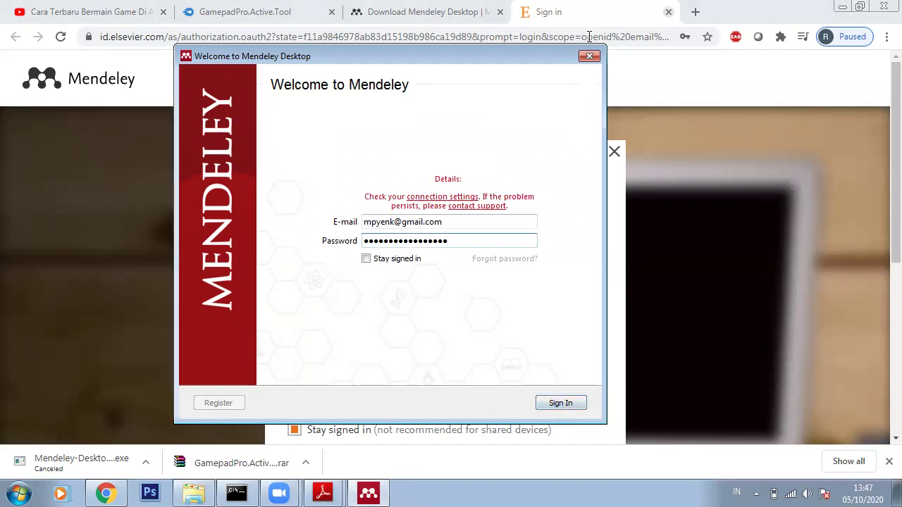
key(ctrl+w)
click(367, 493)
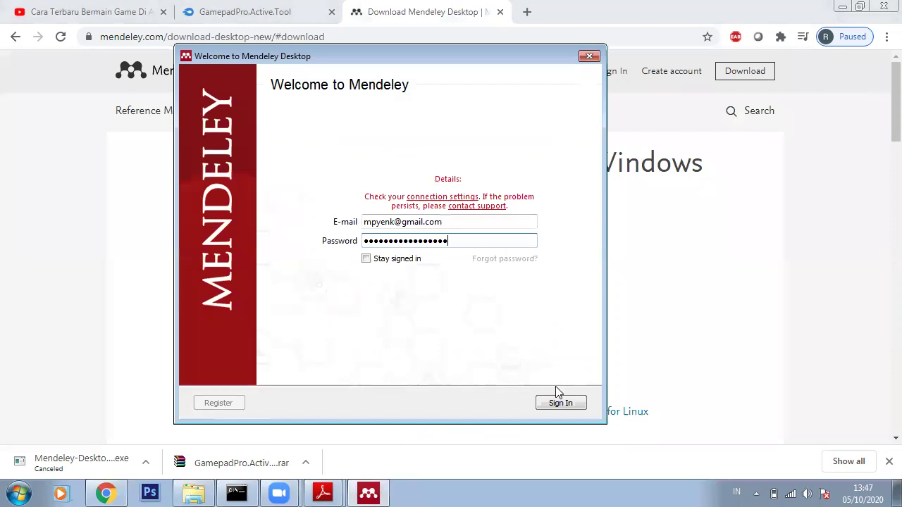
Sign in to Mendeley, close the Welcome dialog, and skip the tour to reach All Documents
click(568, 407)
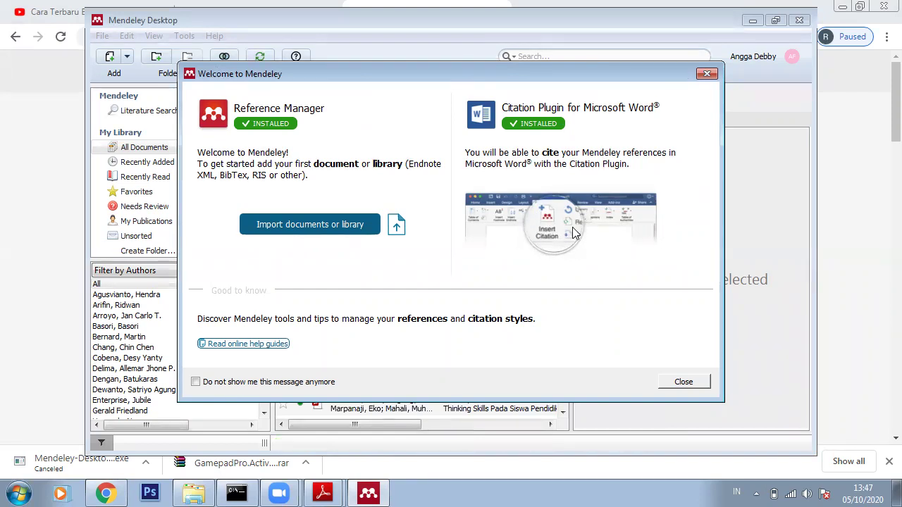
click(682, 383)
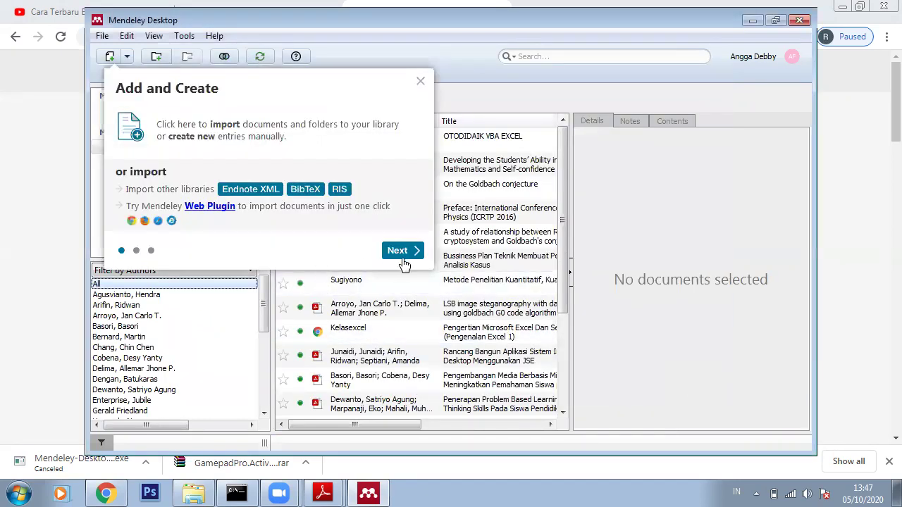
click(398, 251)
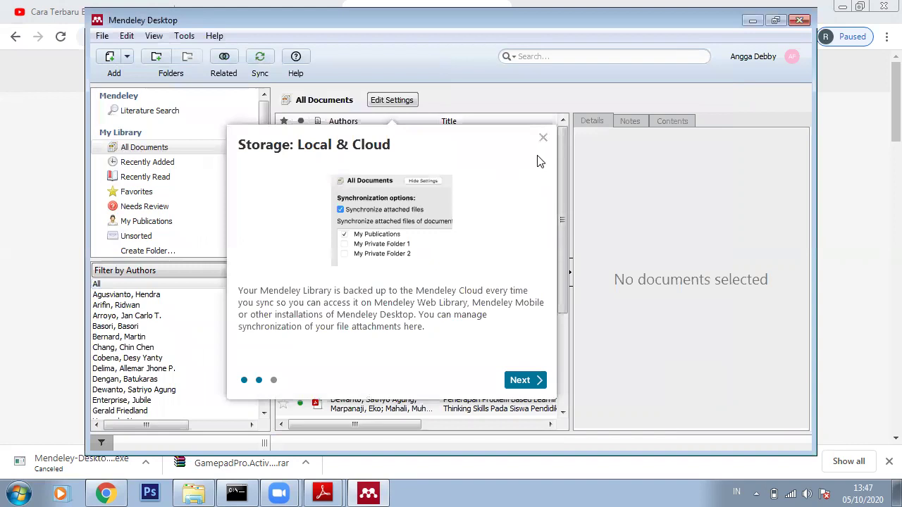
click(543, 138)
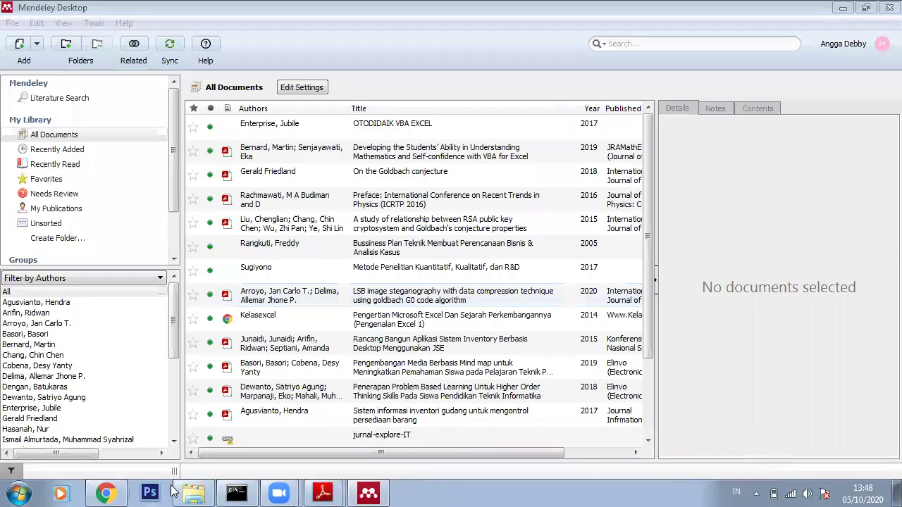
Launch Word 2013 from the Start menu, then bring up the Pengolah kata folder in Explorer
click(19, 493)
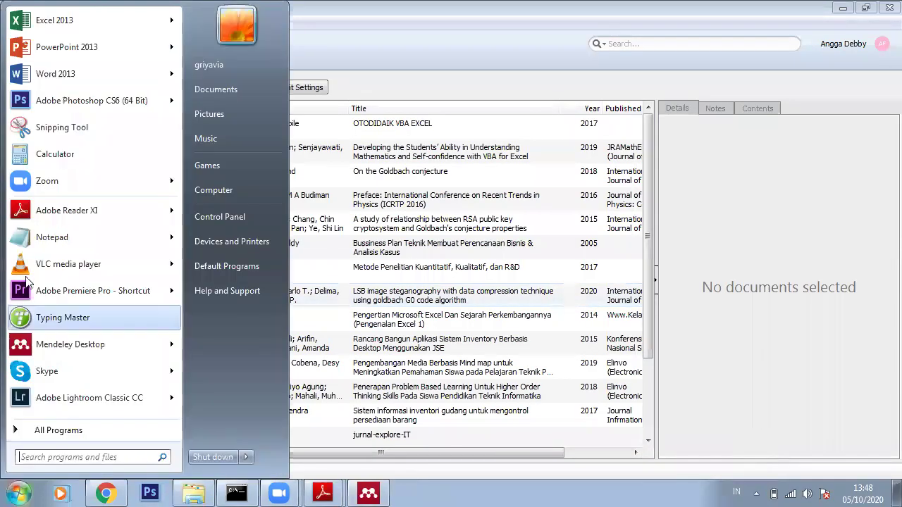
click(88, 70)
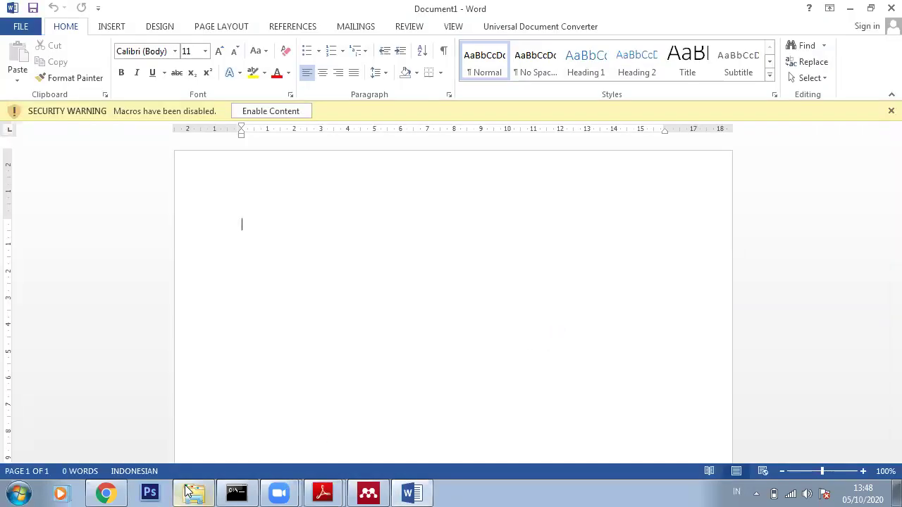
click(192, 491)
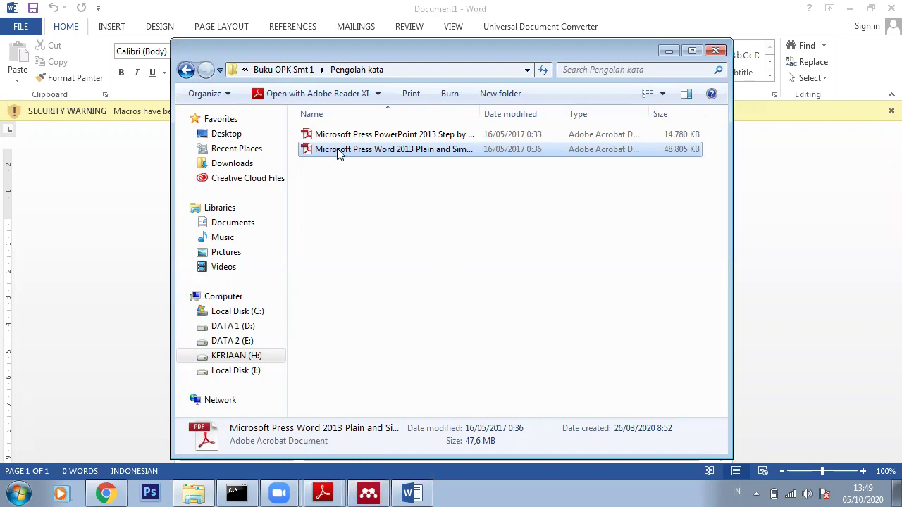
Open the Word 2013 Plain & Simple PDF and scroll up to the covers, ending on page 2
key(Return)
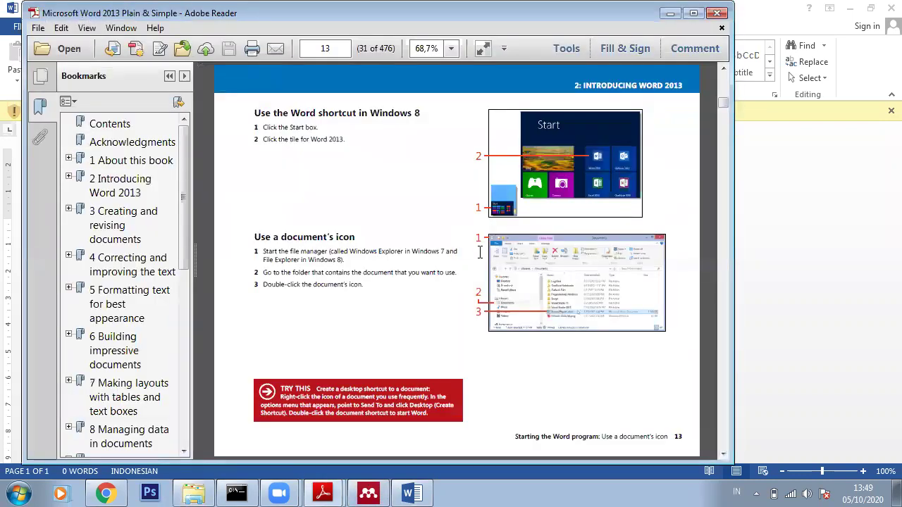
scroll(588, 196, up, 3)
scroll(588, 196, up, 7)
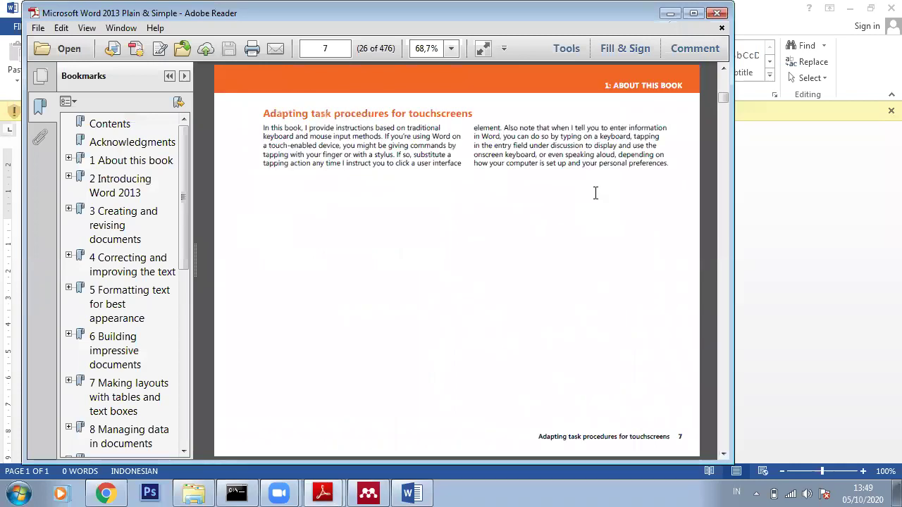
scroll(595, 195, up, 15)
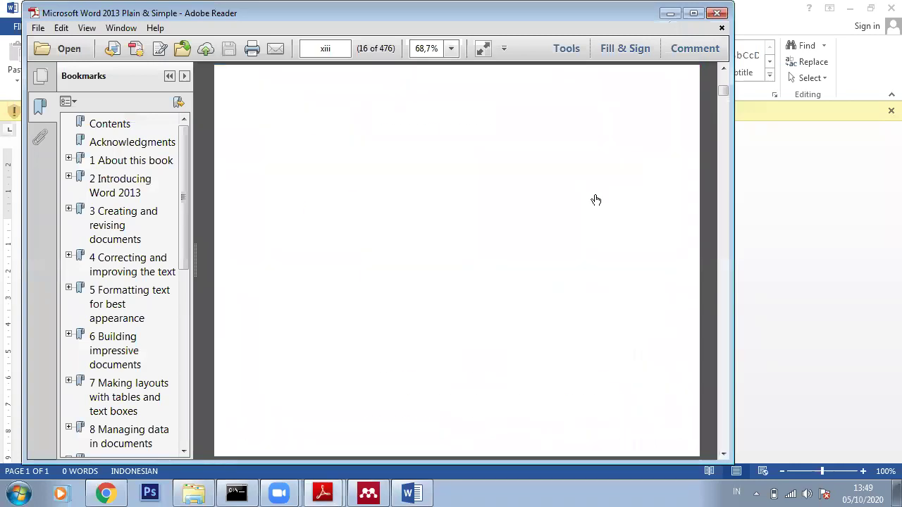
scroll(596, 200, up, 4)
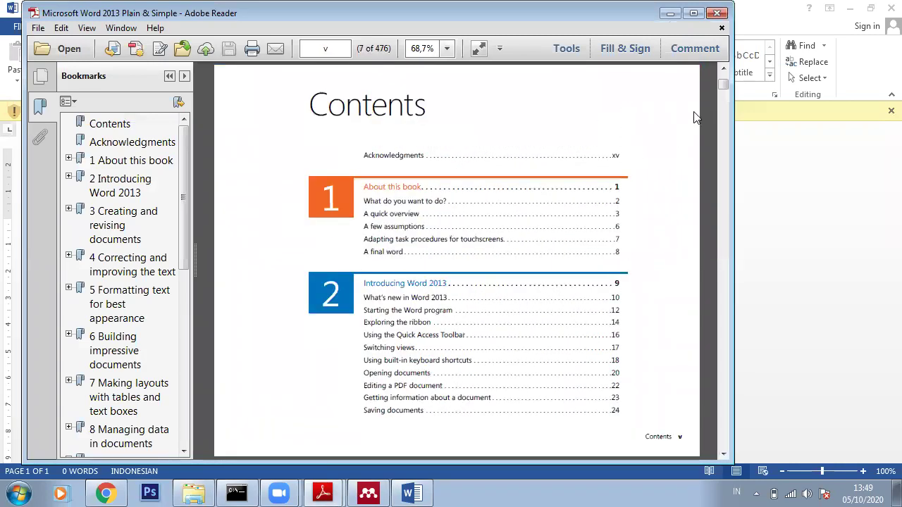
drag(725, 88, 575, 127)
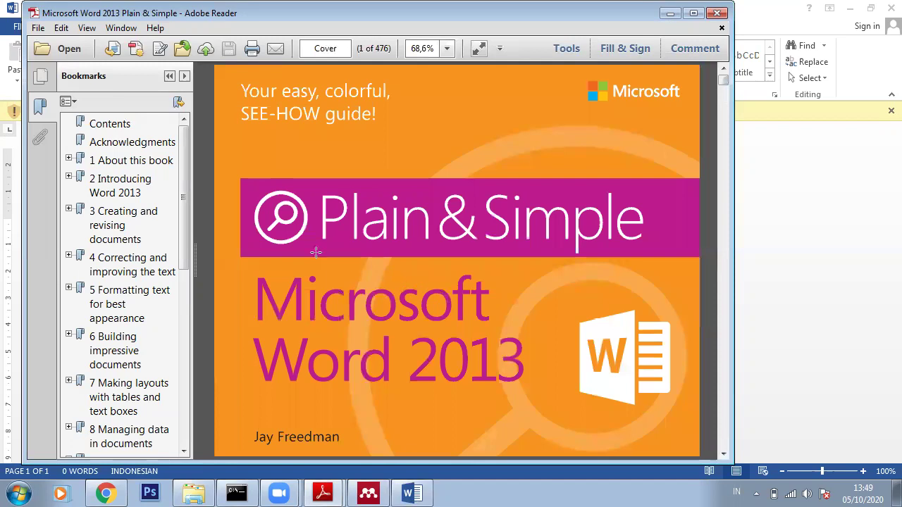
scroll(574, 318, down, 2)
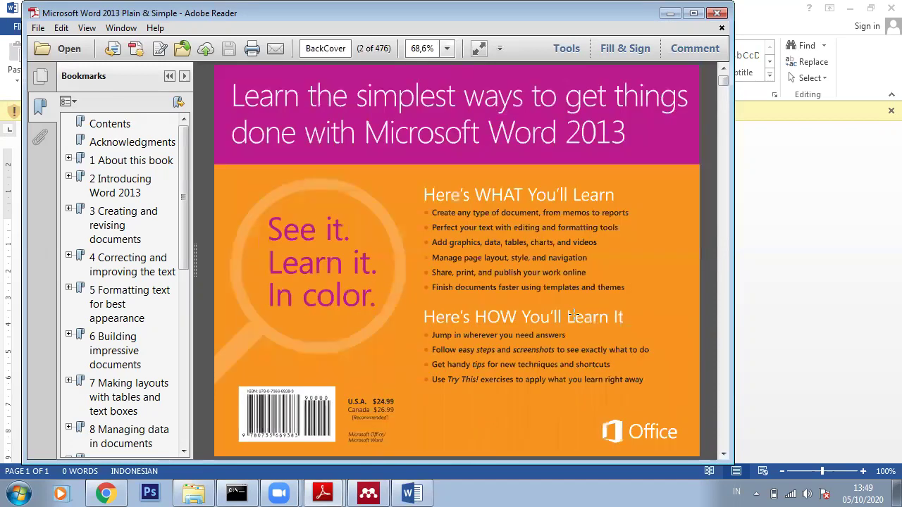